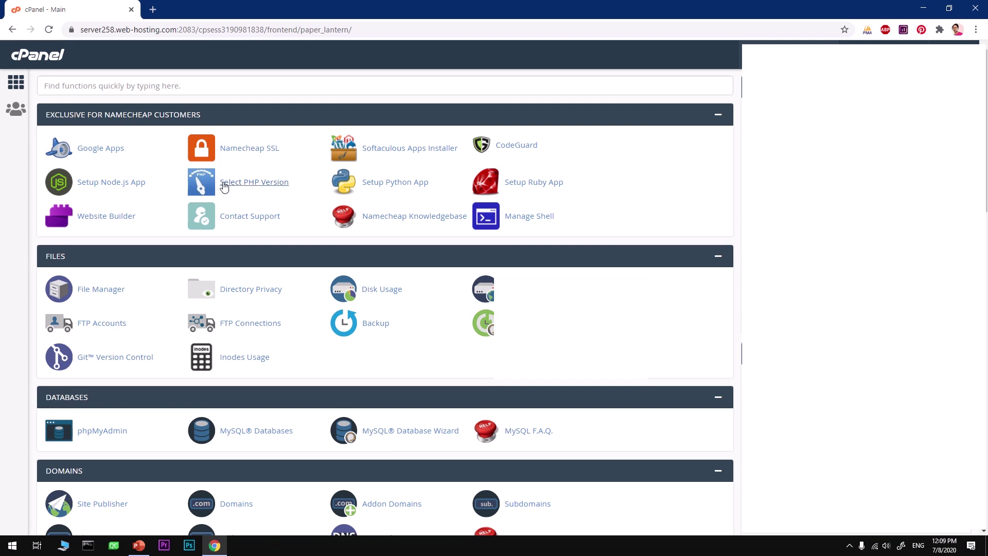
Review the PHP Selector's extensions, leaving 7.3 (current) as the PHP version
click(261, 189)
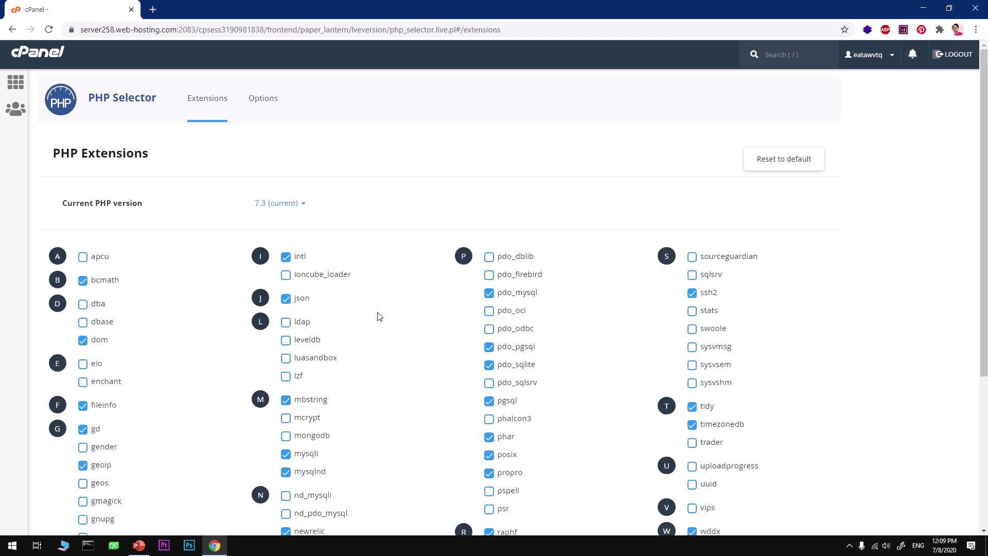
click(301, 204)
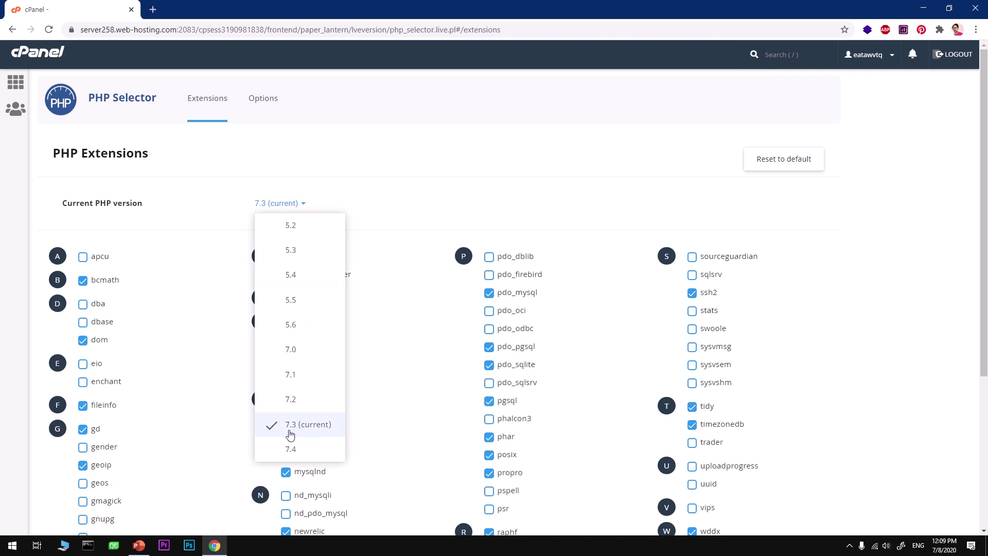
click(400, 197)
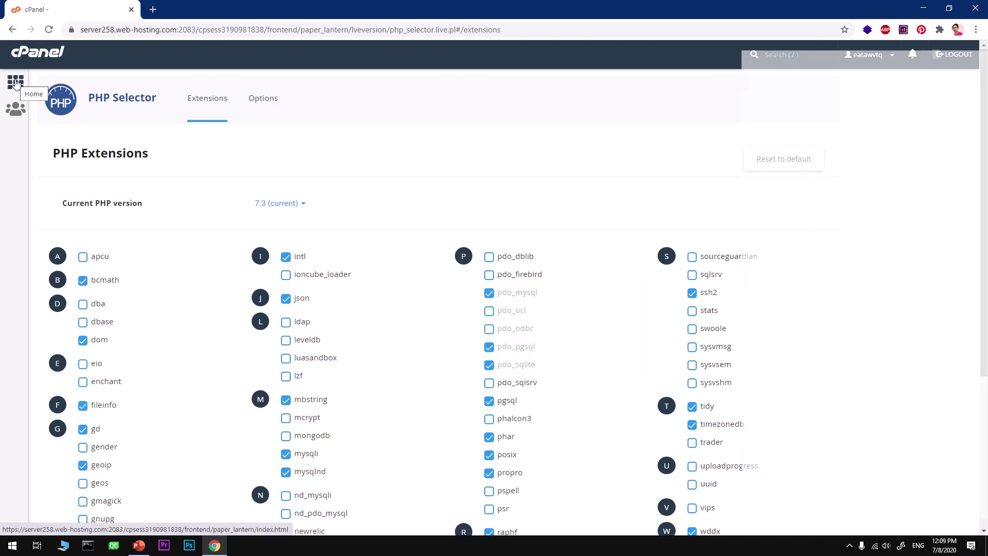
Return to the cPanel home and scroll down to the Softaculous Apps Installer section
click(15, 82)
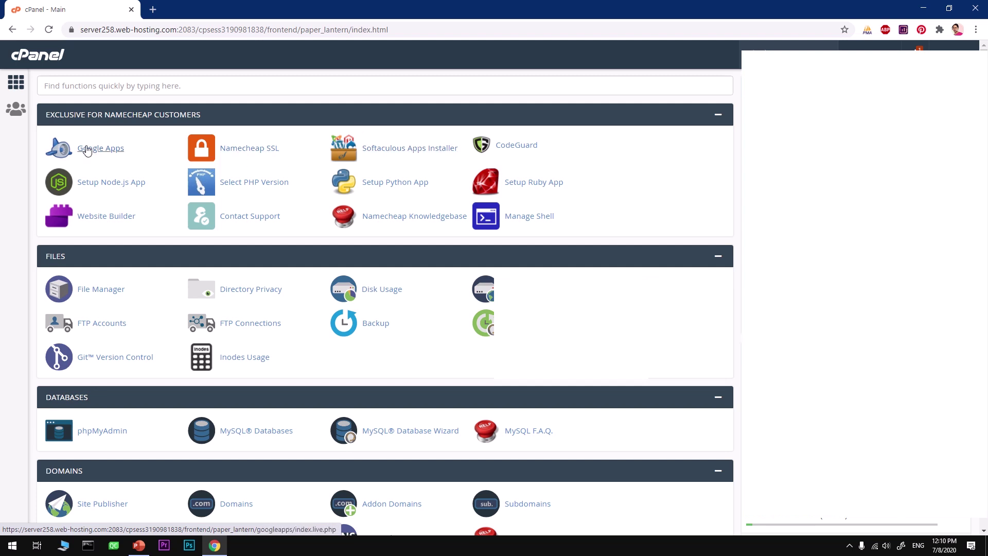
middle_click(474, 397)
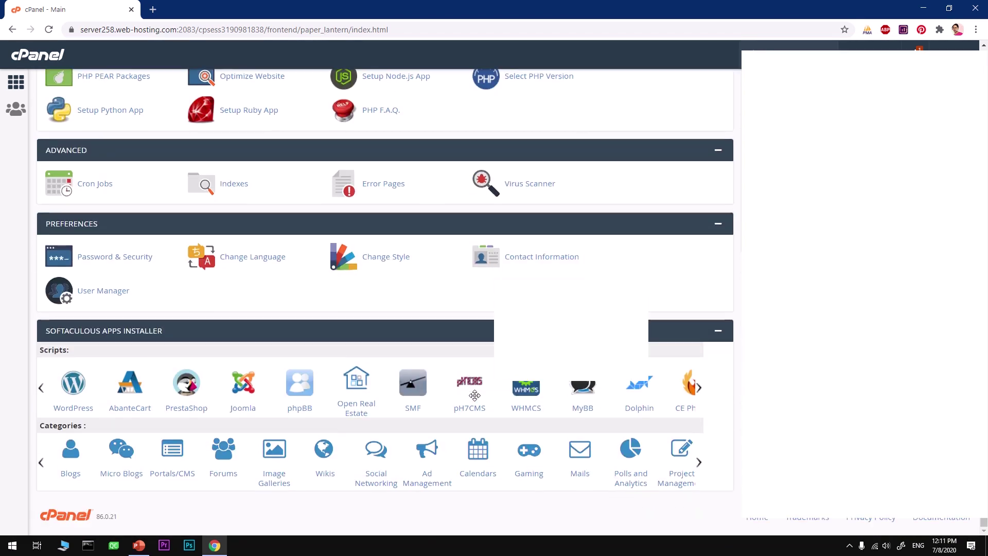
middle_click(29, 365)
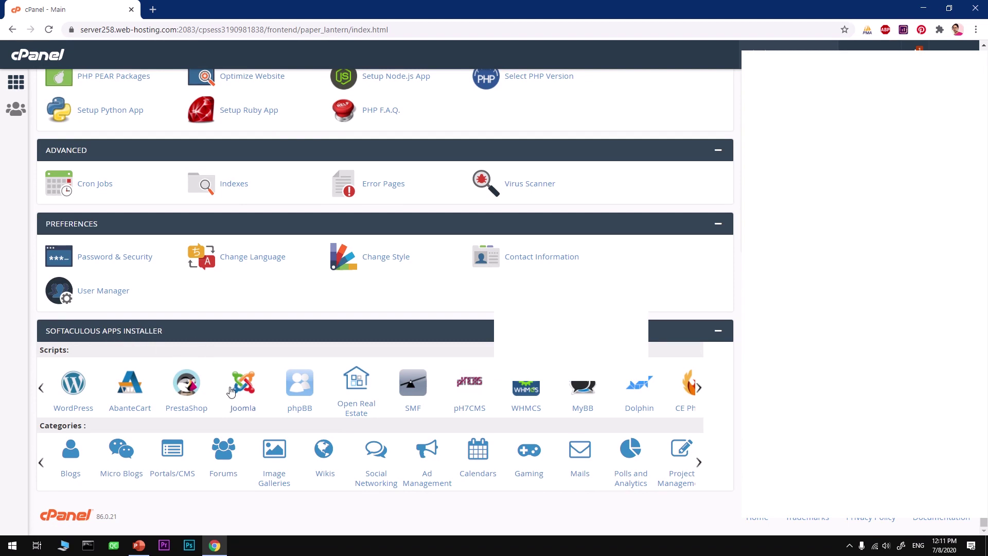
Page through the Softaculous categories and open E-Commerce in a new tab
click(699, 388)
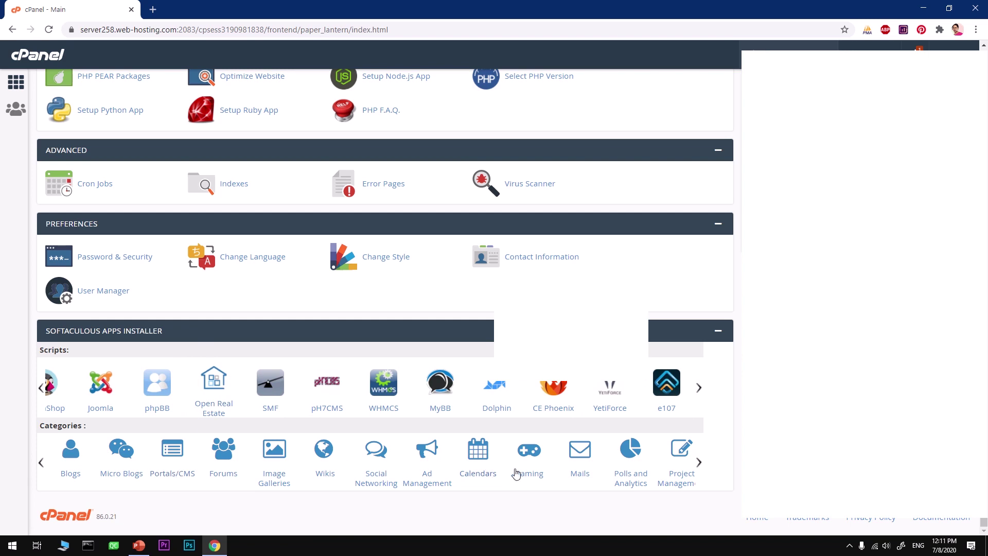
click(699, 463)
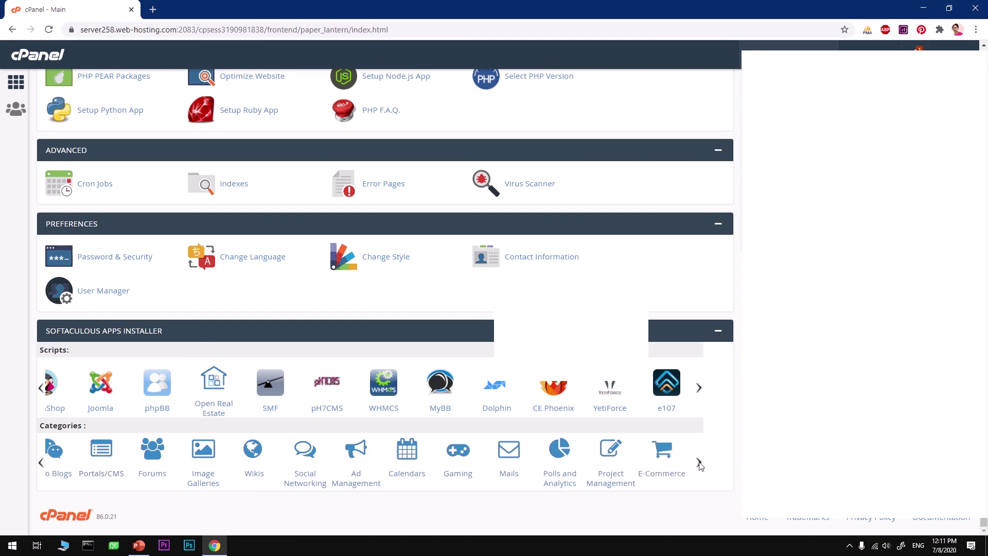
click(699, 464)
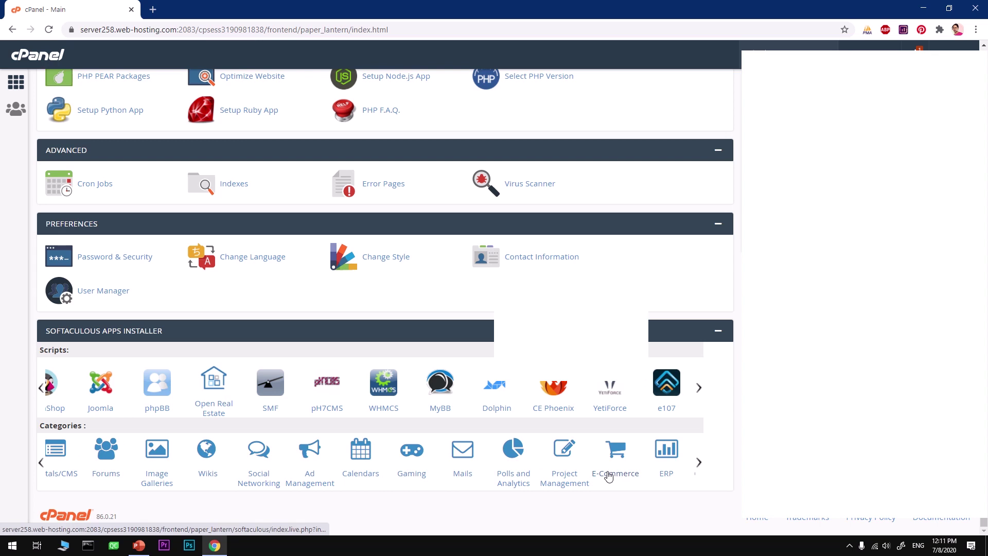
middle_click(609, 476)
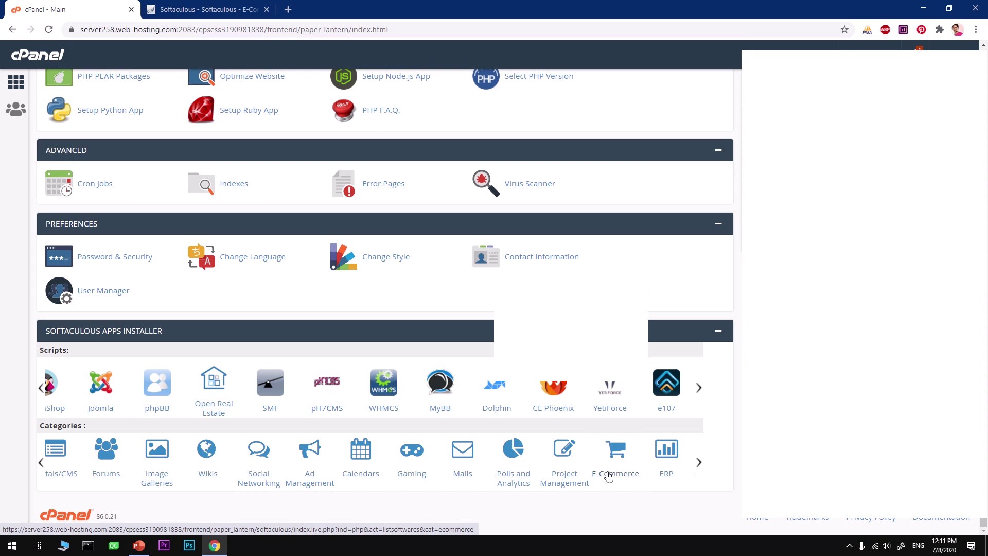
Open OpenCart from the E-Commerce list, then again via cPanel's Softaculous Apps Installer
click(200, 13)
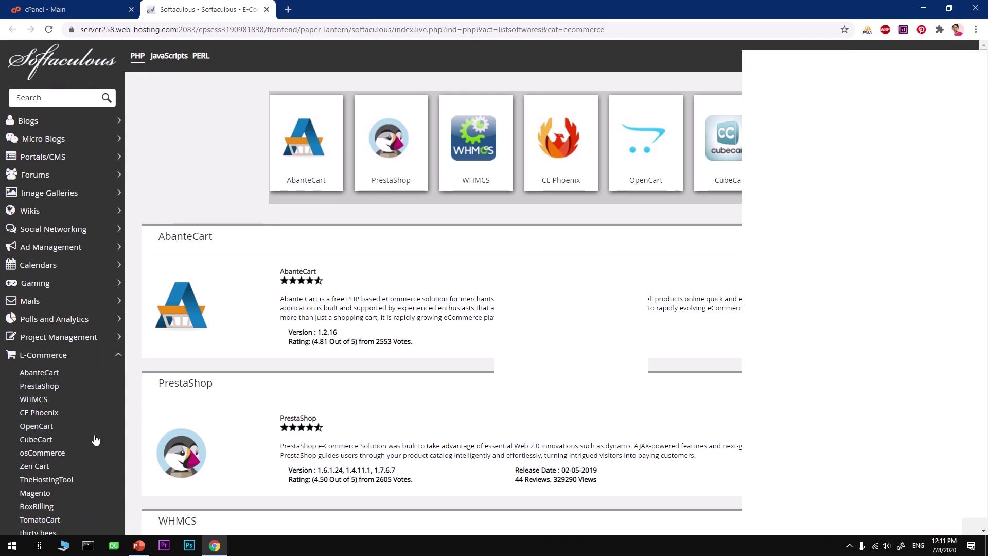
click(40, 430)
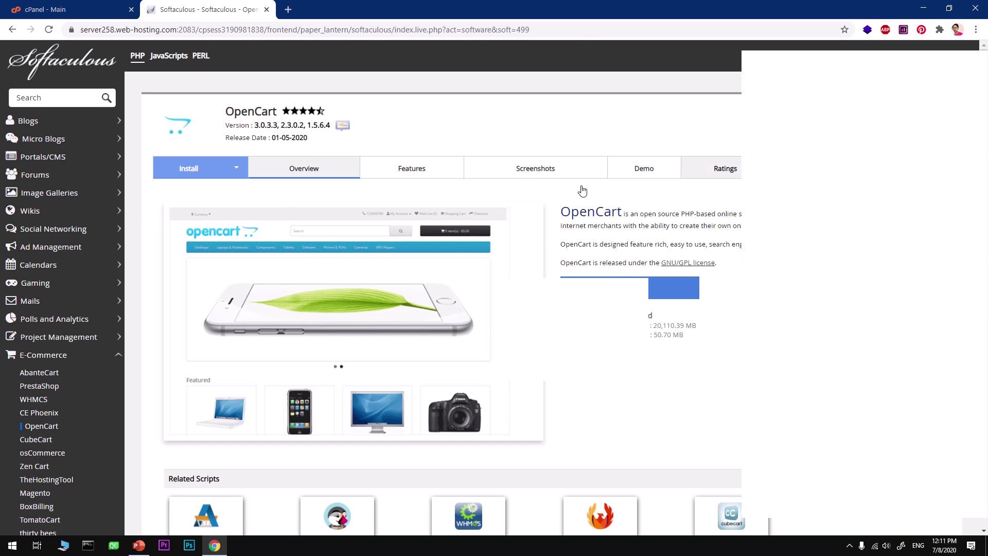
click(71, 10)
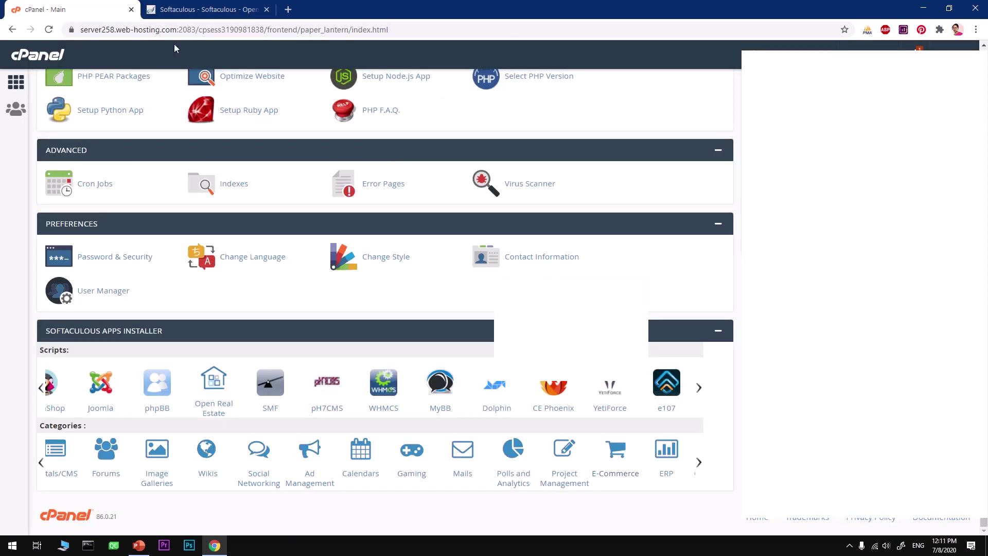
scroll(496, 216, up, 15)
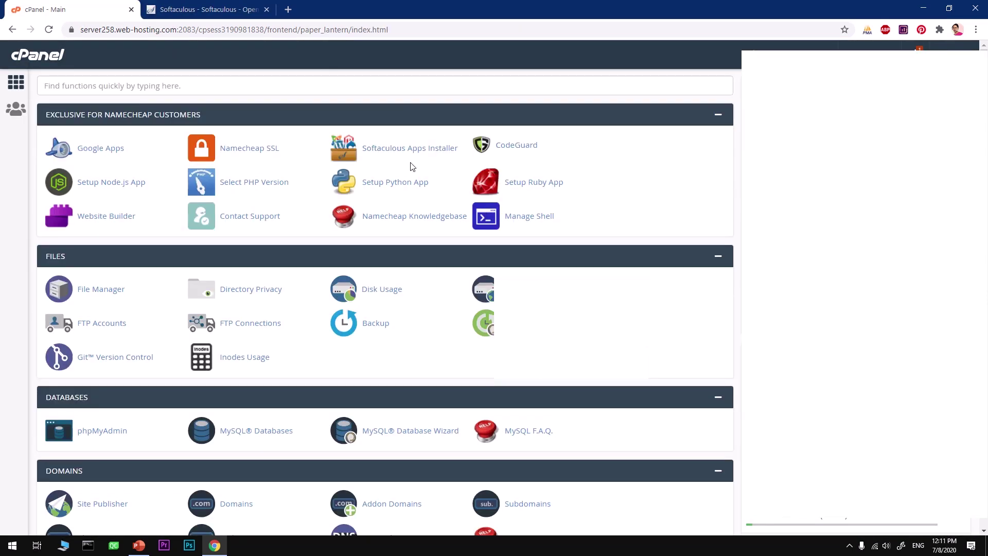
click(401, 154)
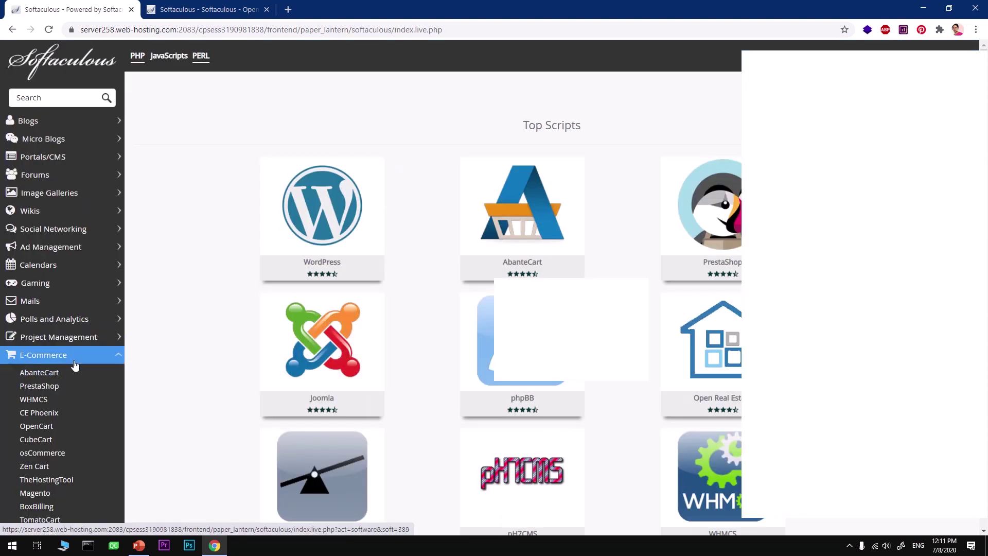
click(51, 427)
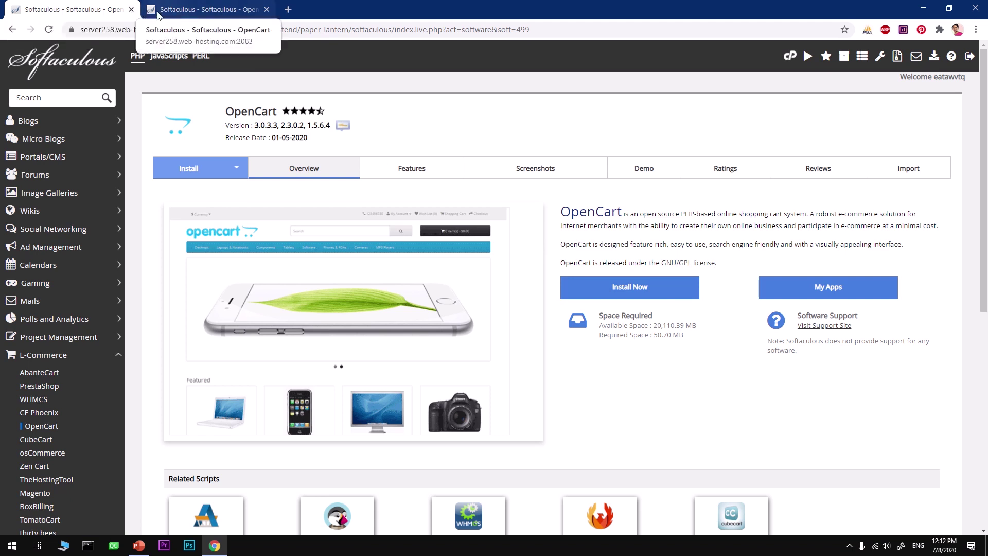
Close the duplicate Softaculous tab and open cPanel in a new tab from Softaculous's toolbar
click(131, 10)
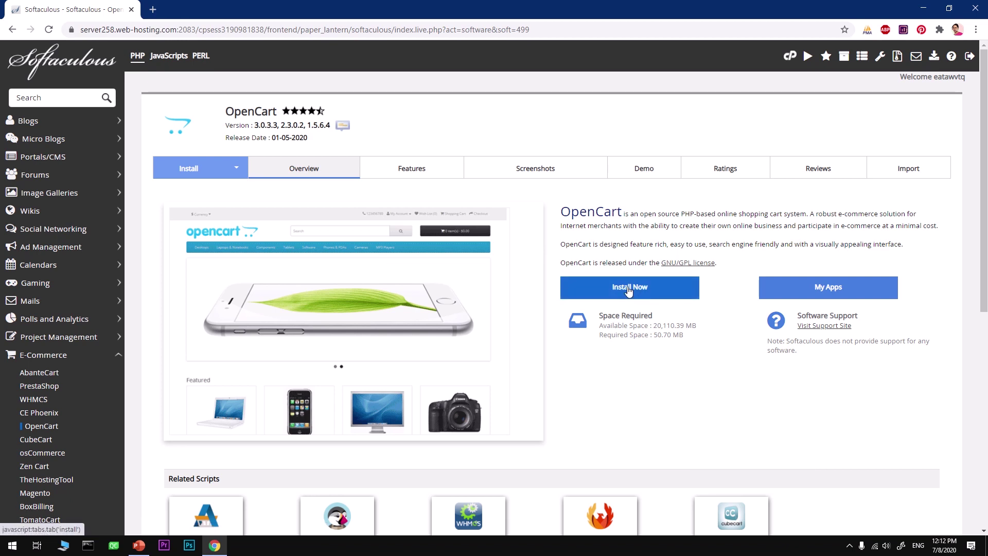
click(791, 58)
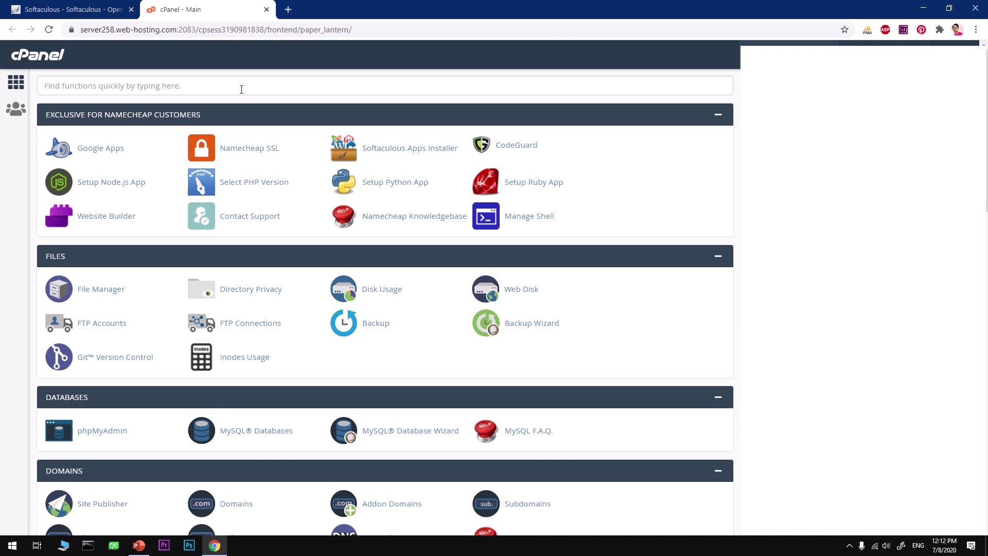
Search cPanel functions for 'addon' and open Addon Domains, which lists ajobe.org
click(241, 90)
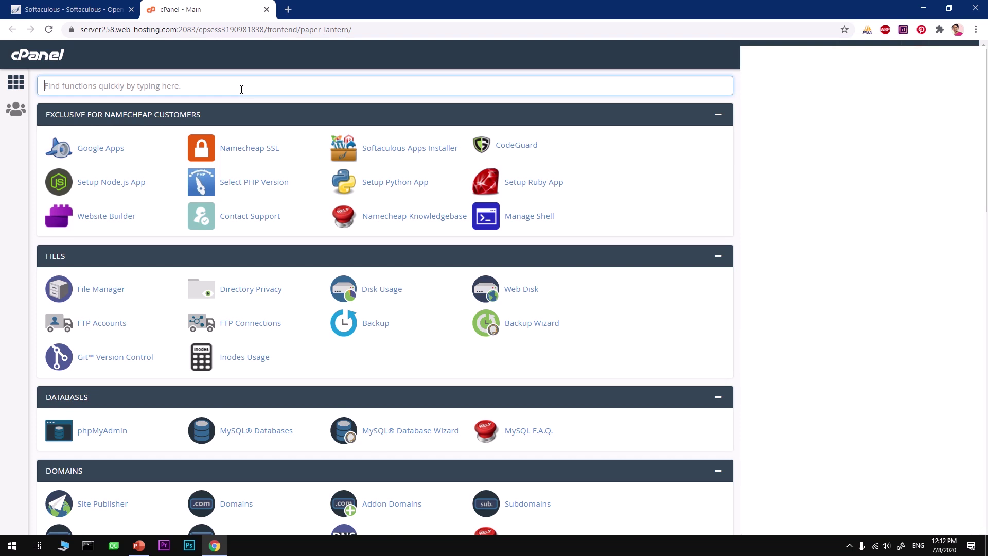
text(addon)
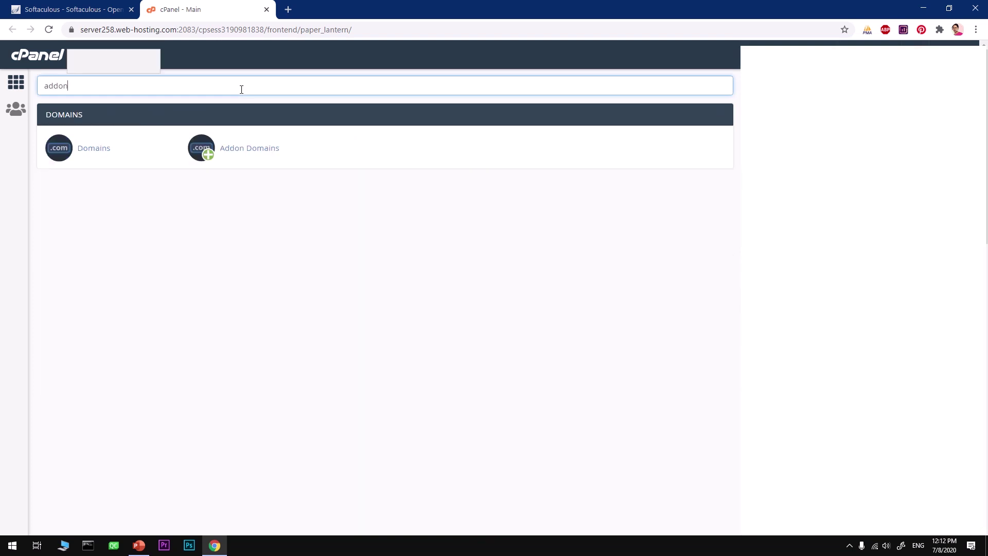
click(264, 152)
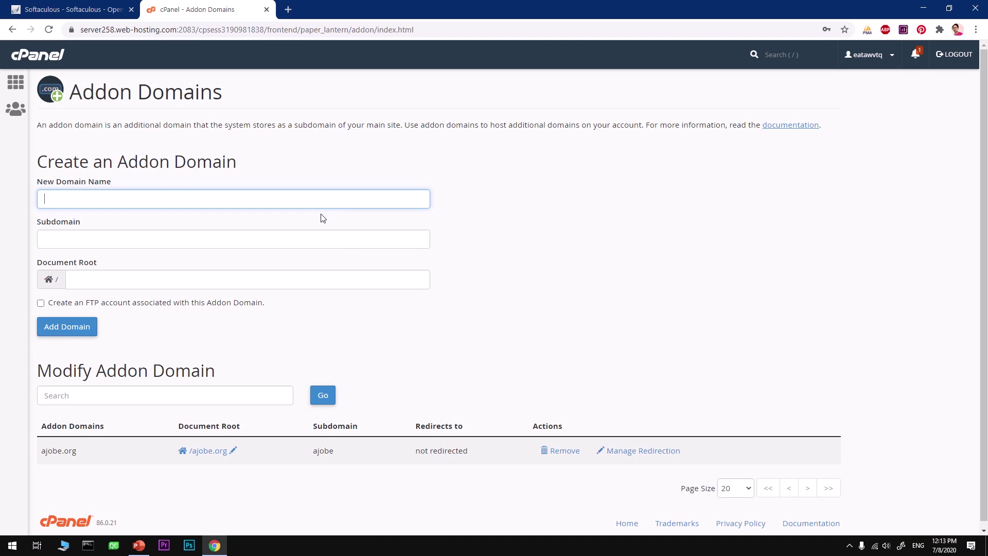
Close the Addon Domains tab and start the OpenCart install, keeping version 3.0.3.3
click(267, 11)
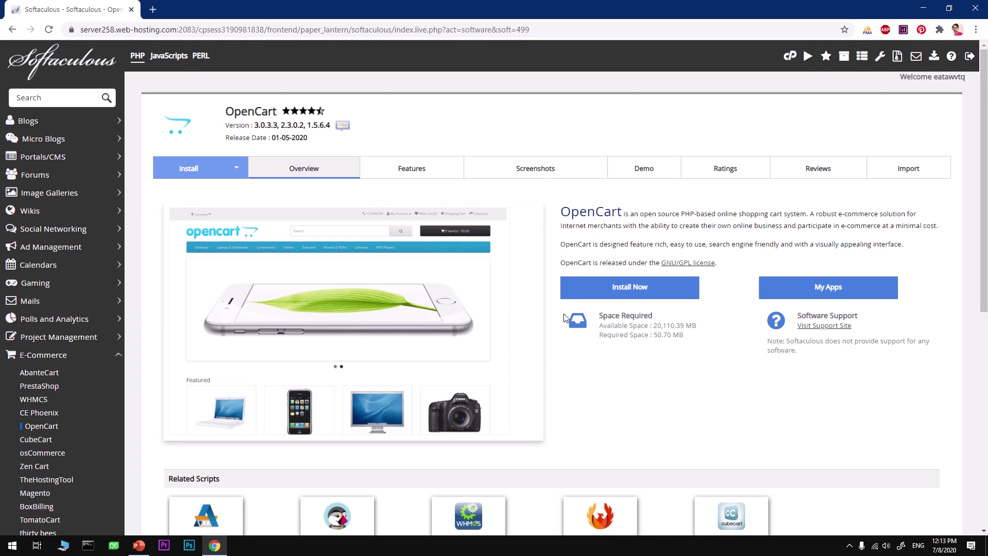
click(628, 297)
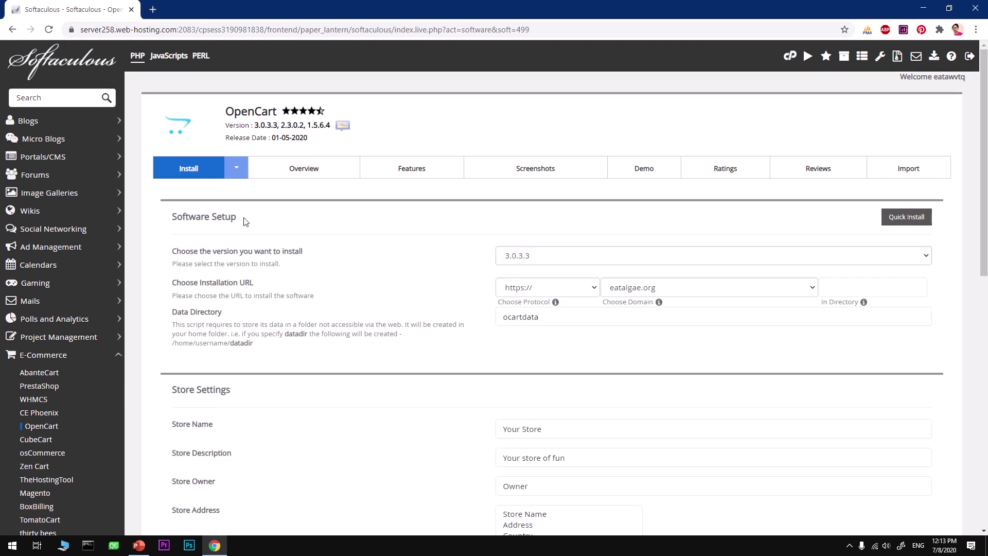
click(528, 257)
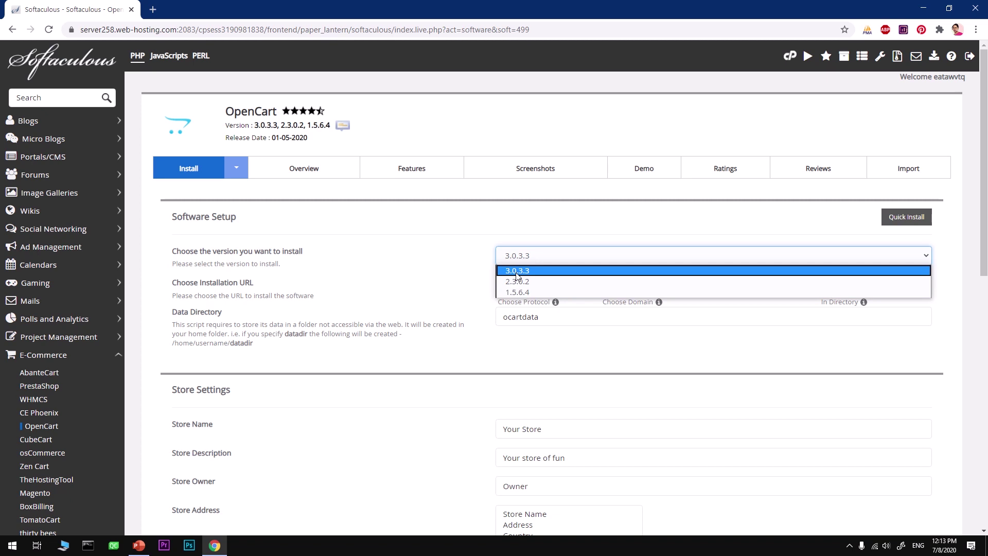
click(440, 270)
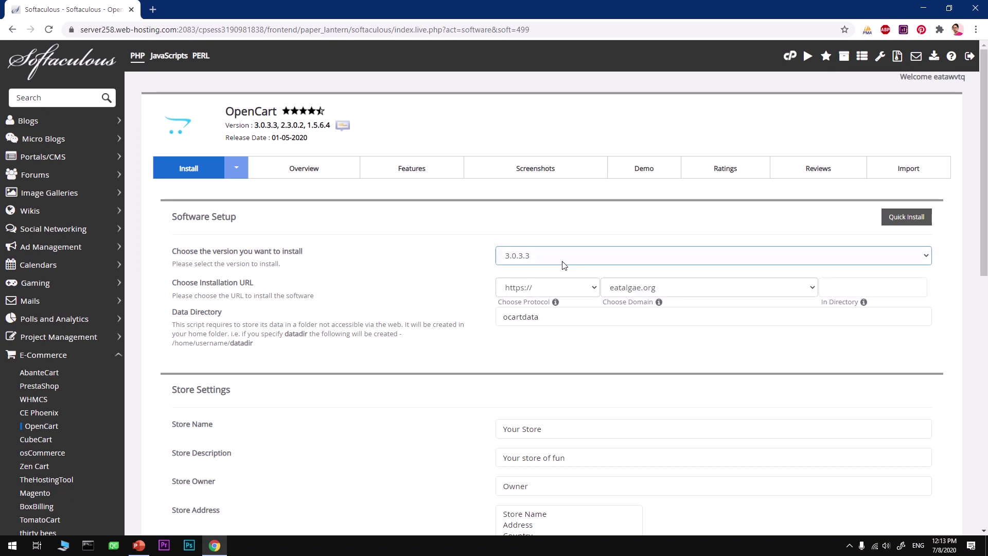
click(575, 289)
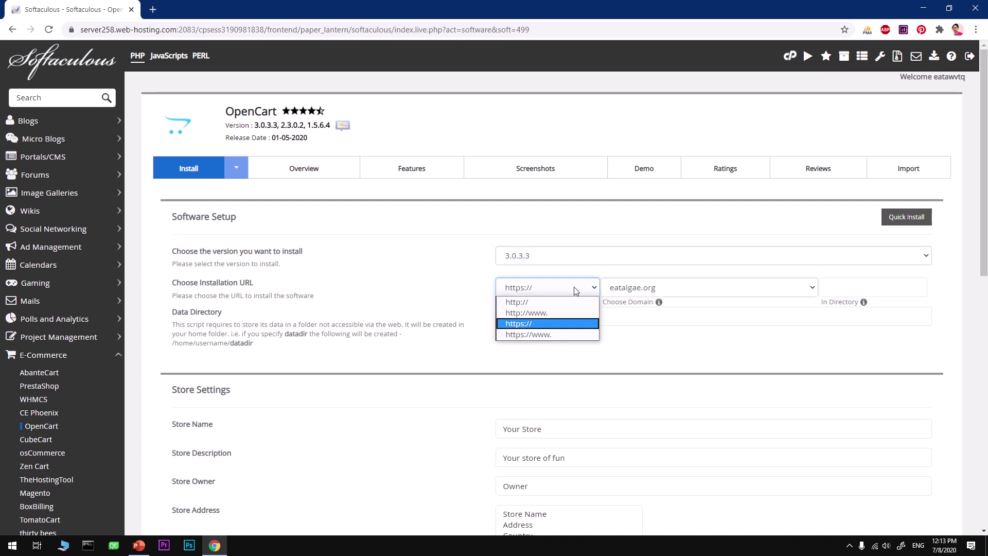
click(525, 324)
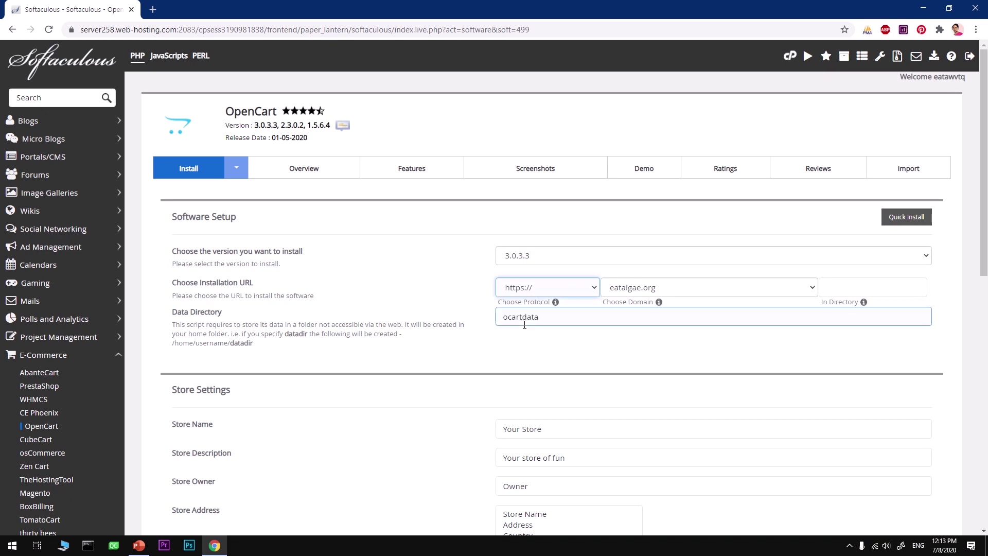
click(618, 366)
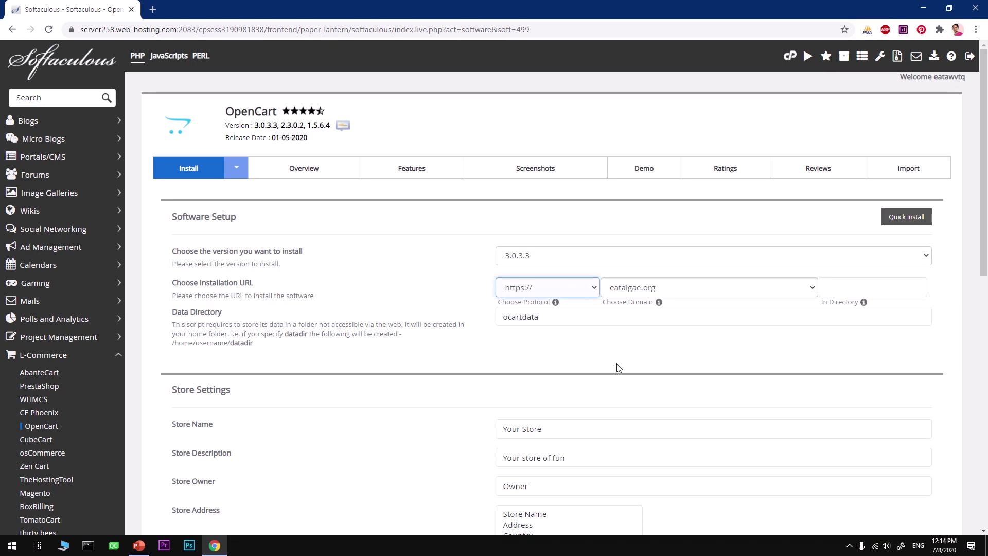
click(652, 289)
Install on ajobe.org and rename the data directory from ocartdata to 'ajobe'
click(650, 312)
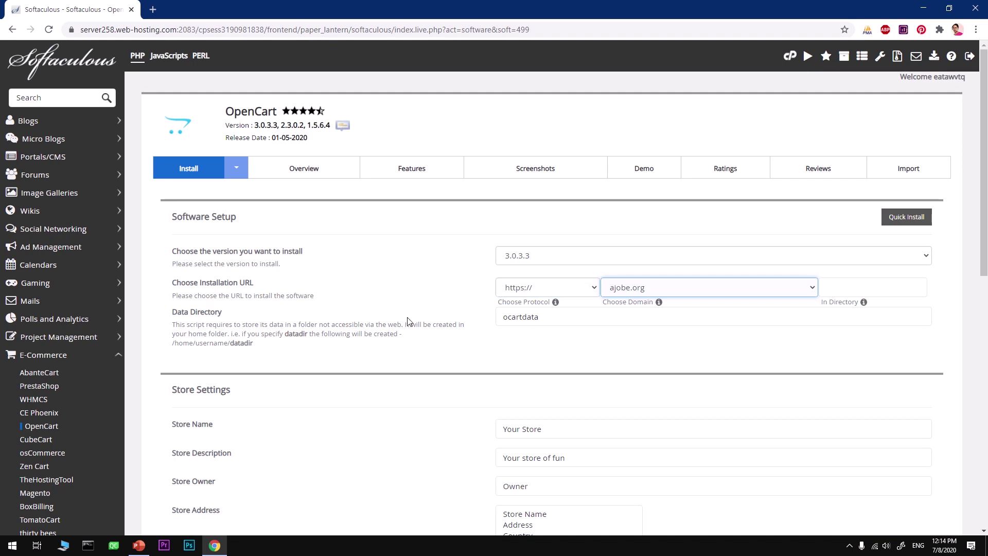
click(599, 322)
double_click(618, 318)
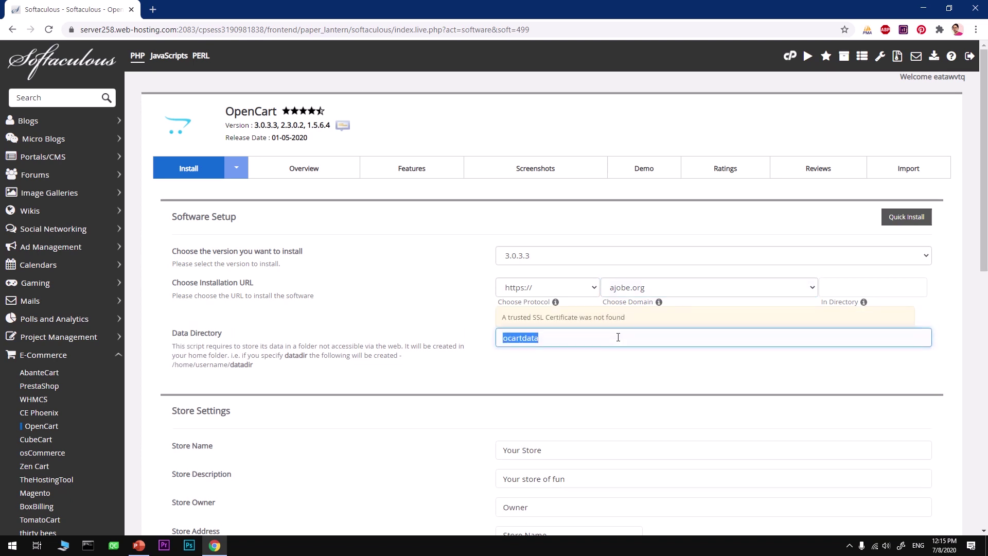
text(ajobe)
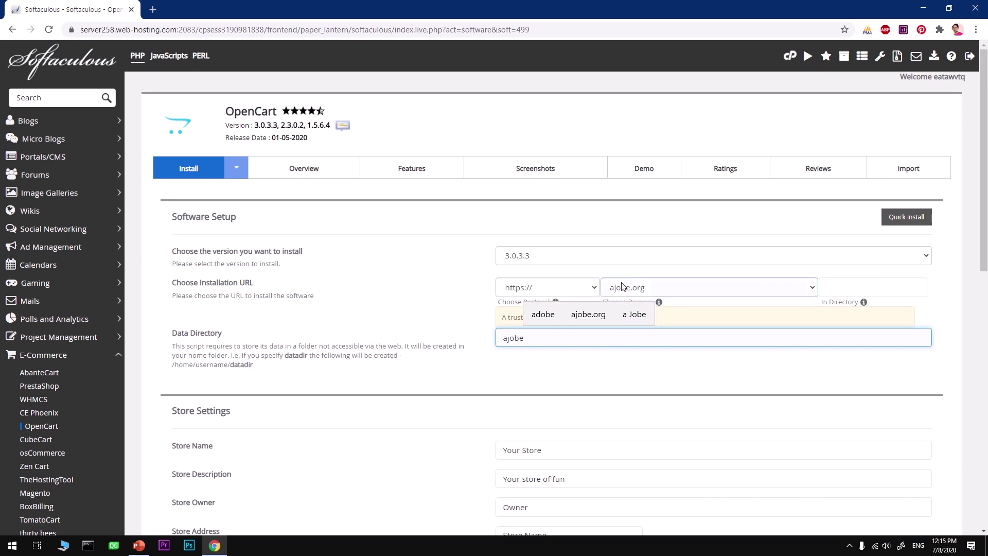
Set store name AjobeStore and description 'Home Suppliers', and fill in the store owner
scroll(544, 309, down, 5)
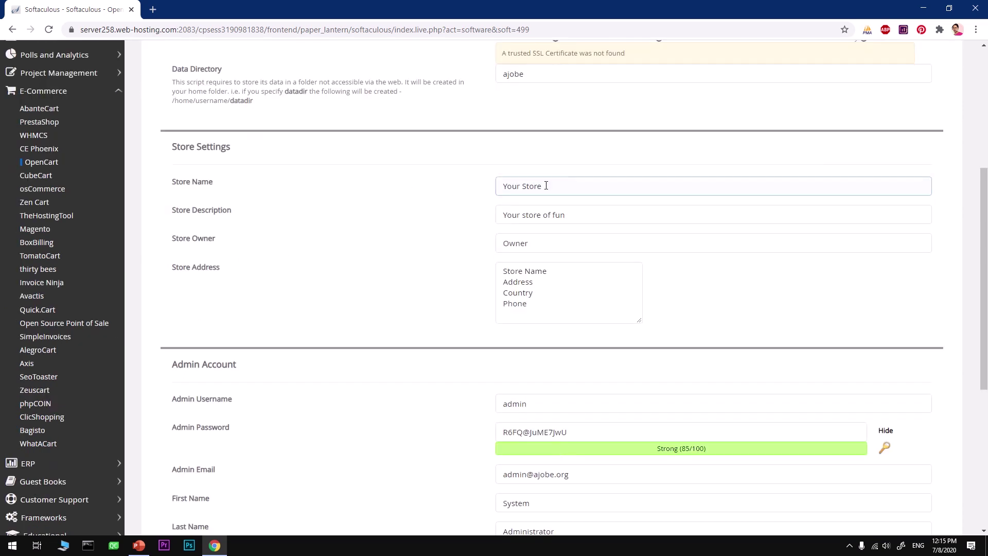
drag(559, 186, 447, 189)
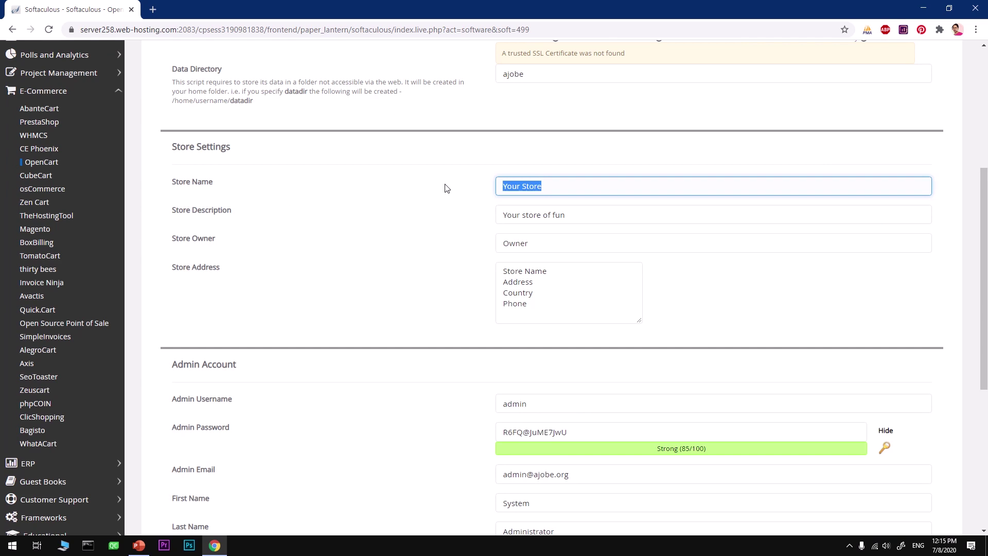
text(AjobeStore)
key(Tab)
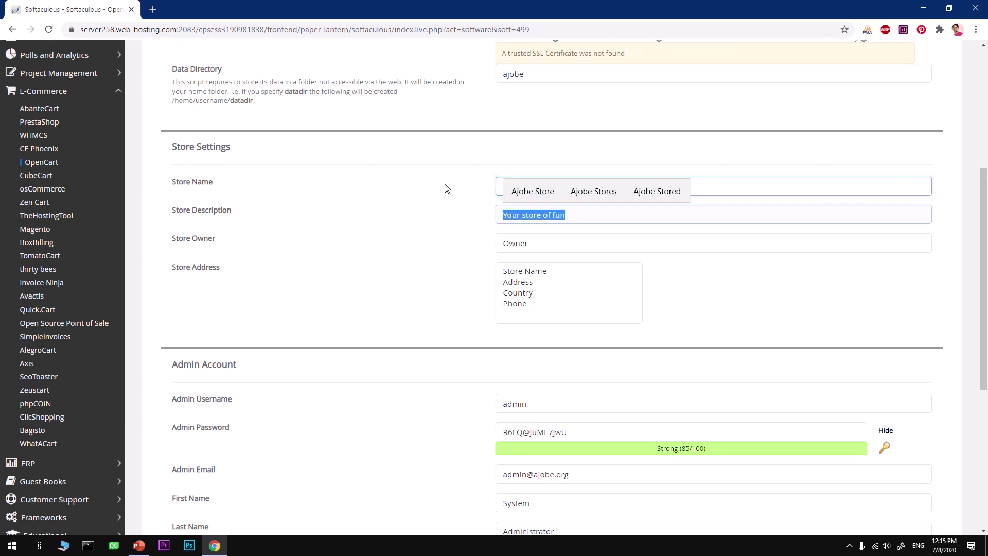
text(Ho)
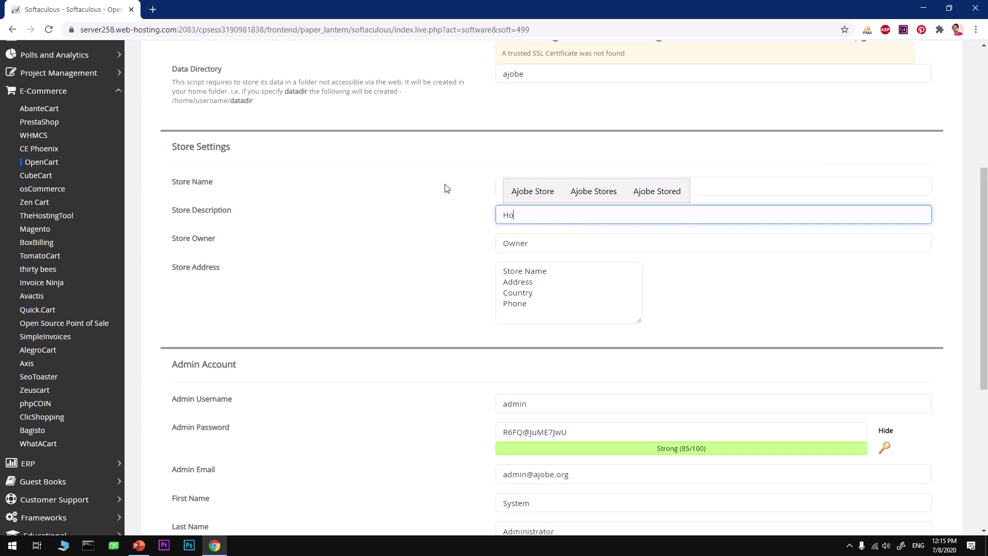
text(me S)
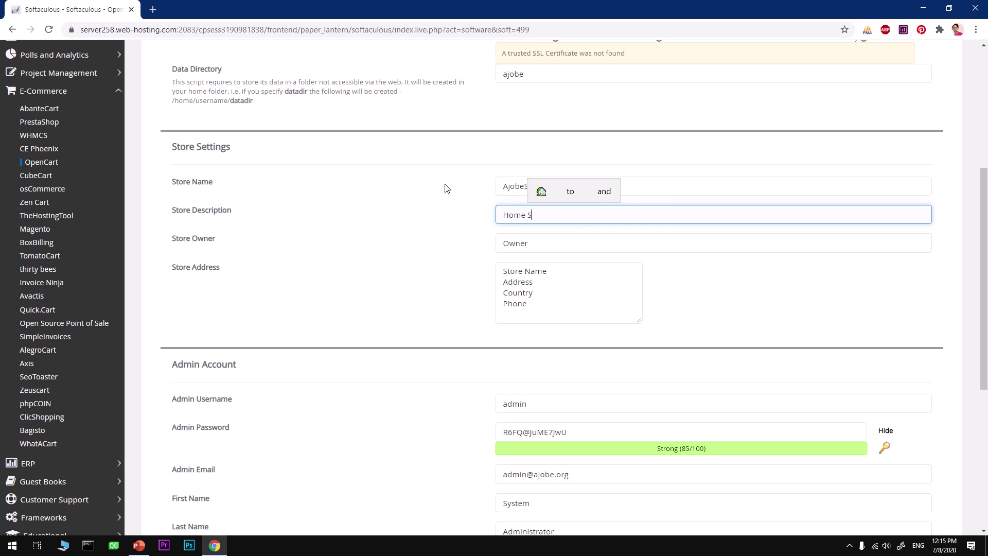
text(uppliers)
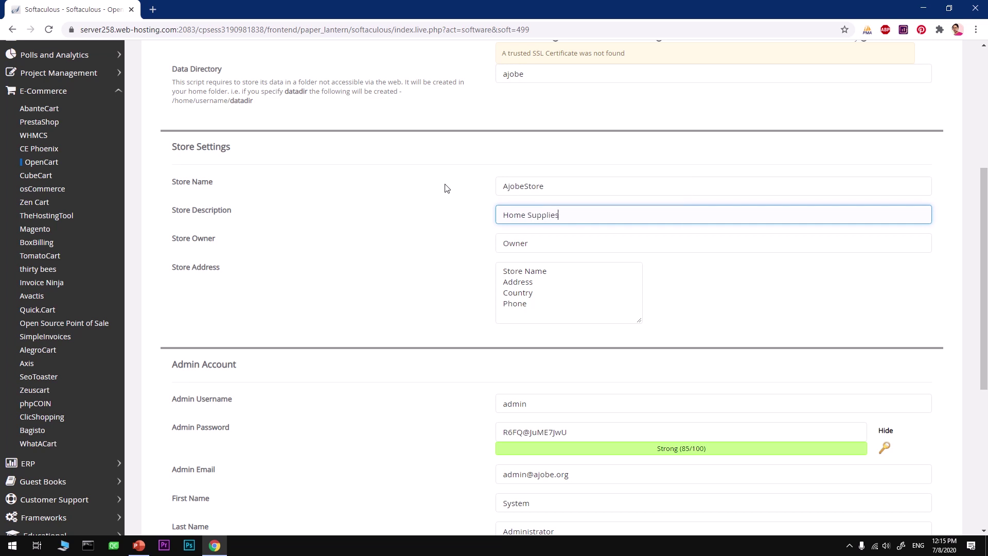
key(Tab)
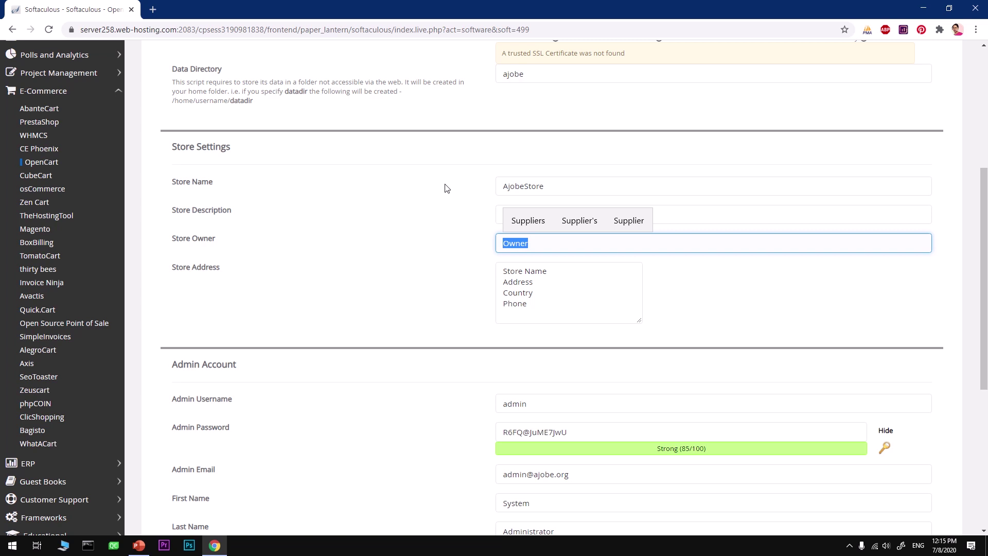
text(Tubemint)
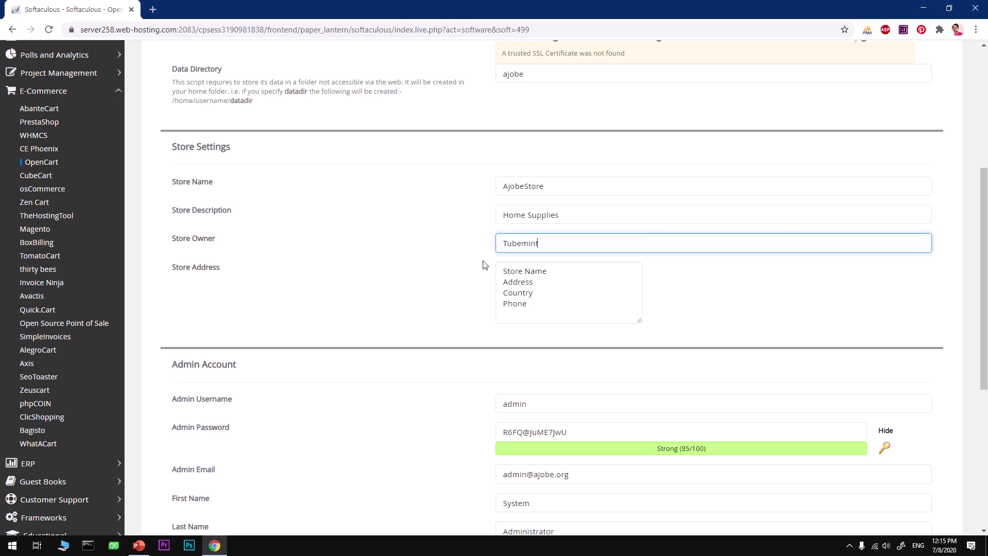
key(Tab)
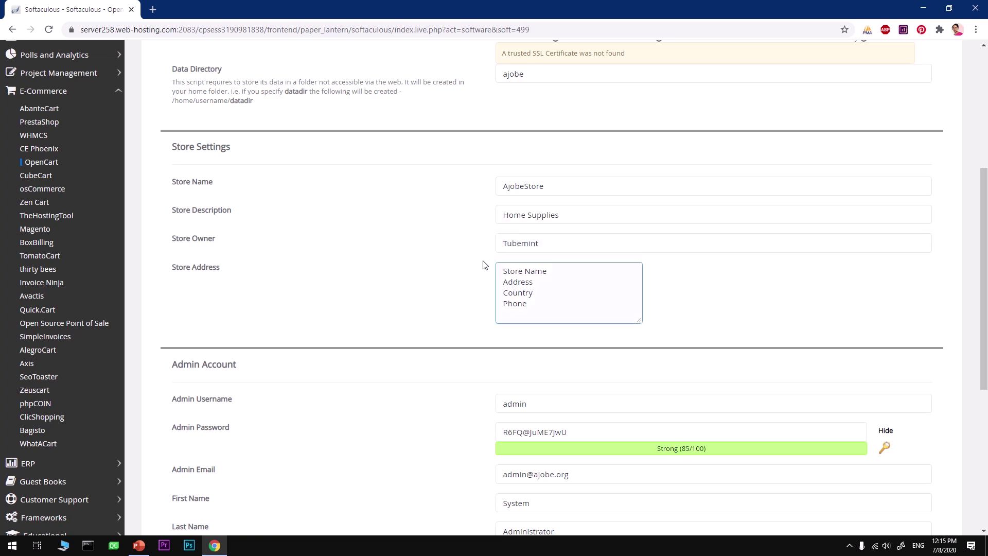
Fill the store address with AjobeStore as first line, India, and a +91 phone number
click(544, 197)
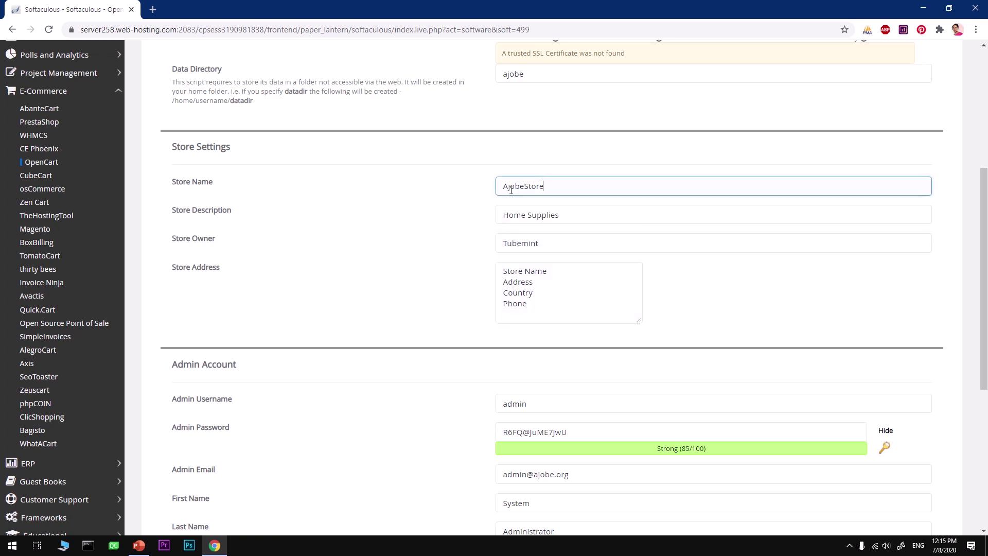
drag(550, 186, 475, 190)
key(ctrl+c)
key(Tab)
key(Tab)
key(Tab)
key(shift+End)
key(ctrl+v)
key(Down)
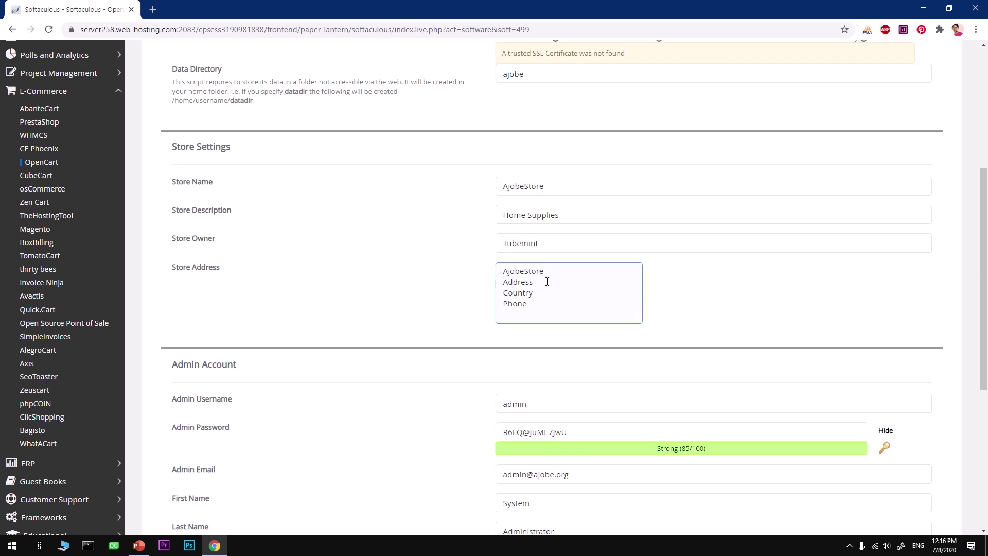
key(shift+Home)
key(ctrl+v)
text(:)
key(ctrl+BackSpace)
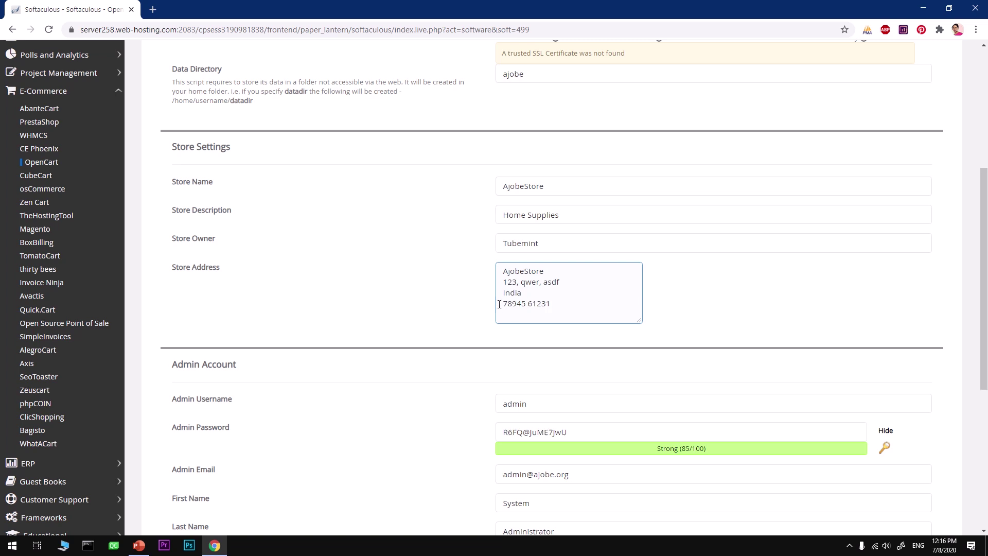
key(ctrl+Left)
key(Home)
text(+91)
click(682, 299)
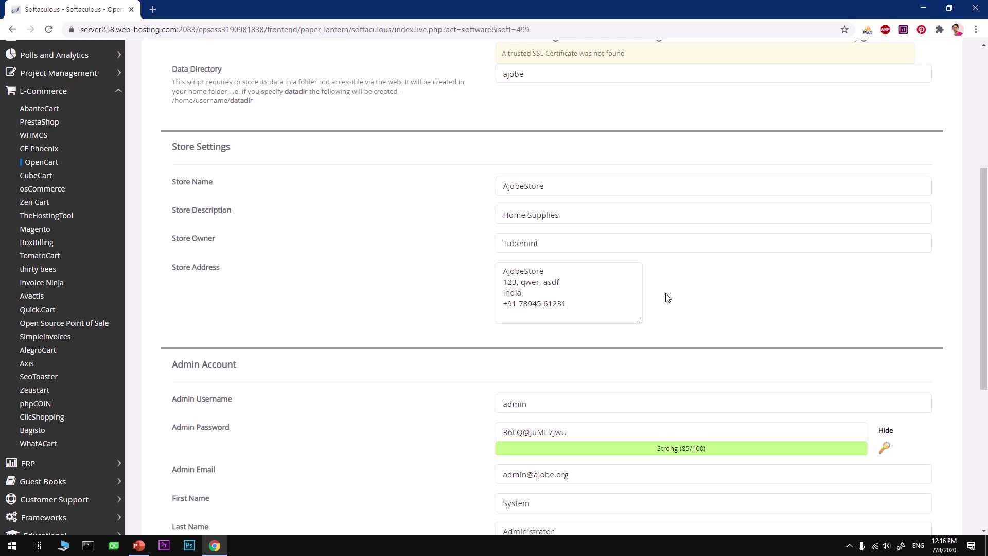
Add the postal code on a new line after India in the store address
click(532, 295)
key(Return)
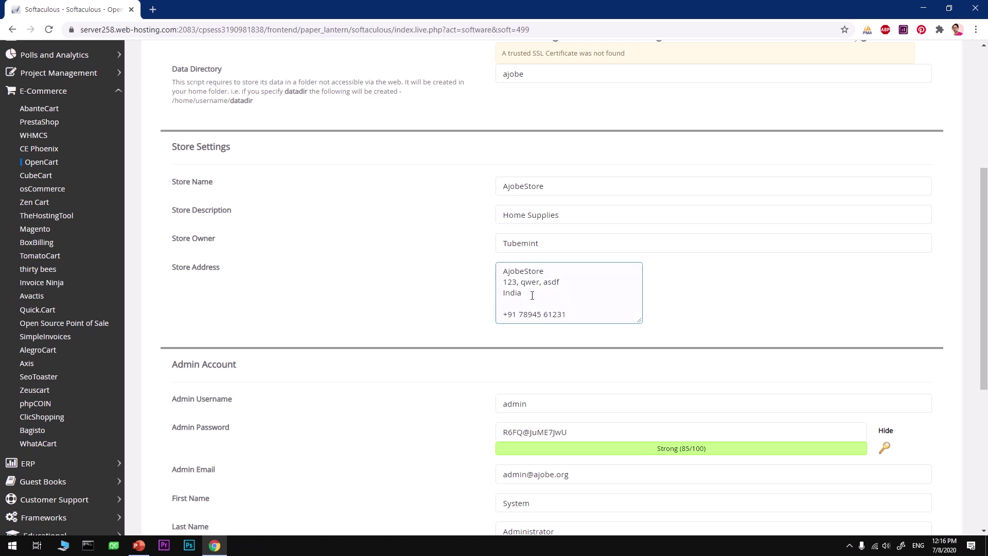
text(1100010)
click(489, 318)
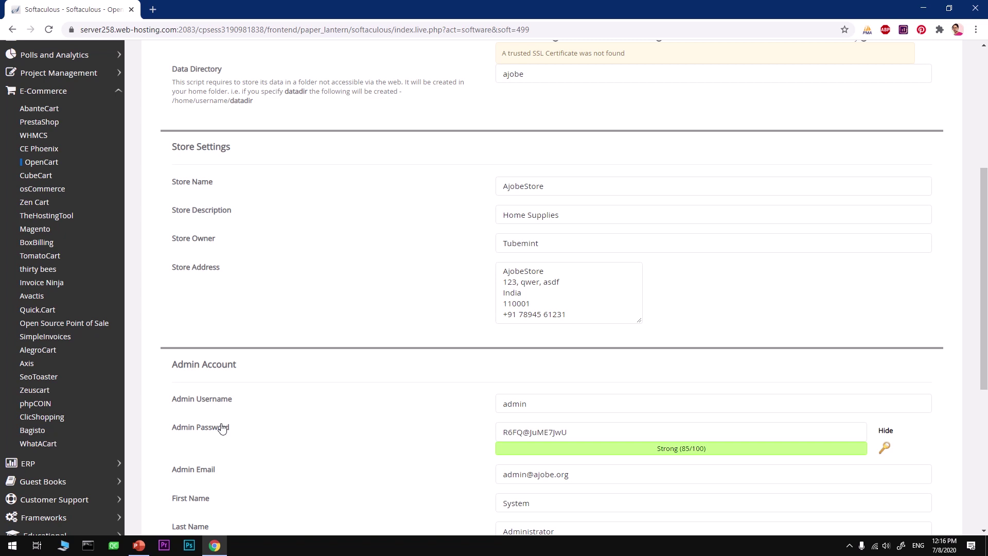
Change the admin username to 'ajobeadmin'
scroll(361, 456, down, 3)
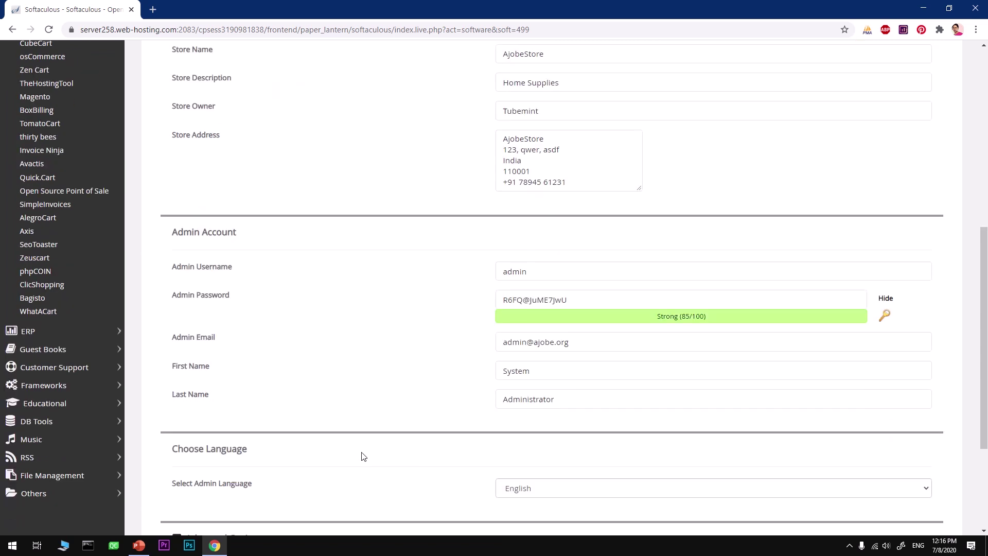
click(551, 270)
key(ctrl+BackSpace)
text(a)
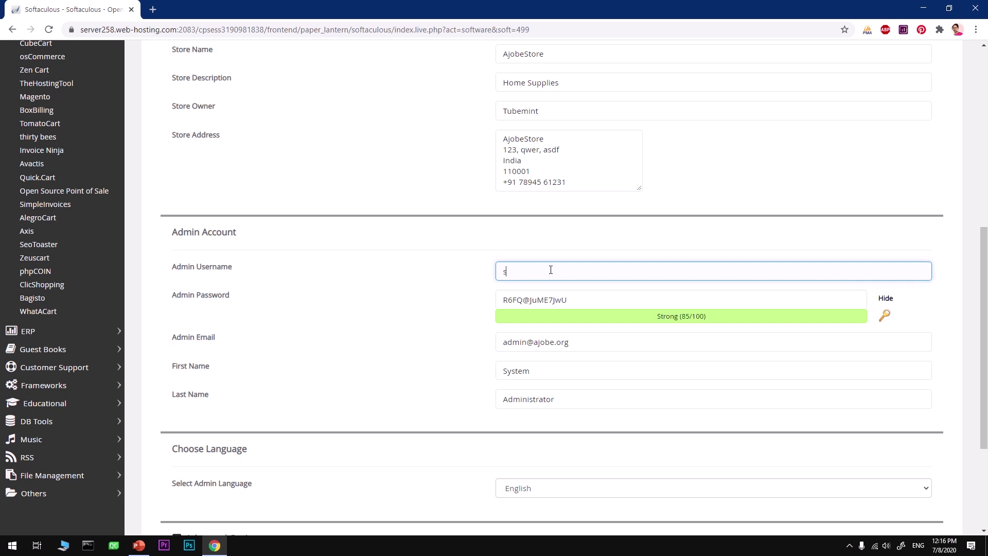
text(jo)
key(BackSpace)
text(obeadmin)
key(Tab)
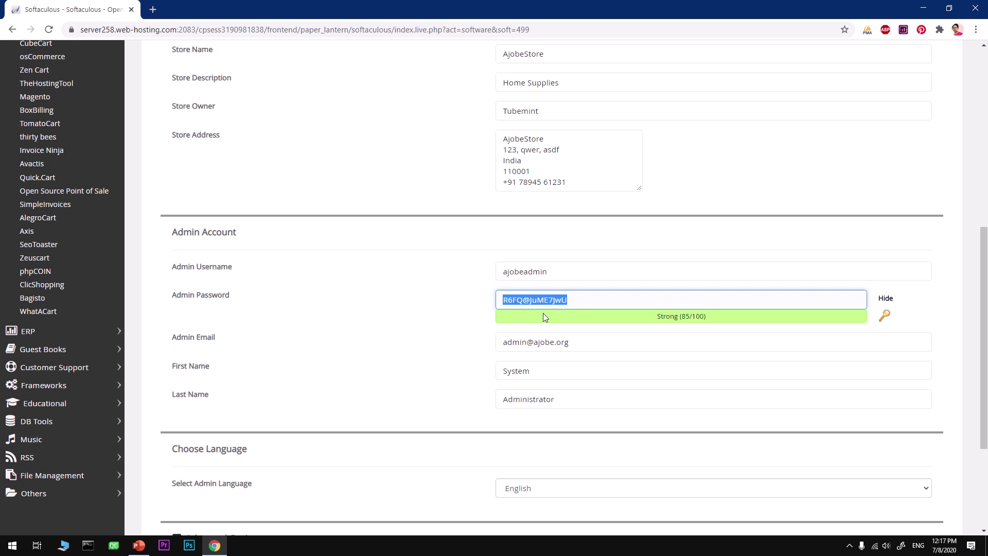
Launch Notepad and select the admin password and username to note them down
key(super+r)
key(Return)
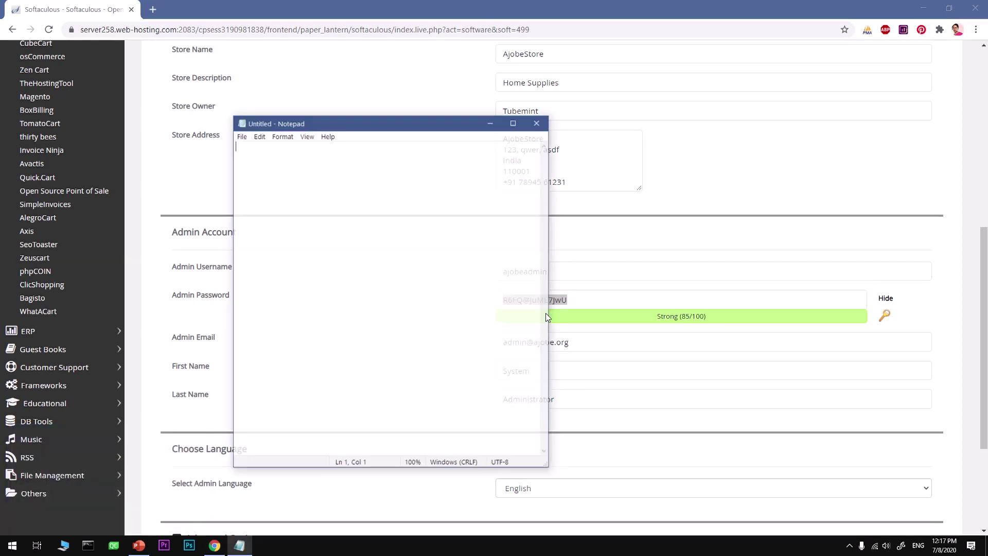
click(592, 301)
drag(592, 302, 479, 300)
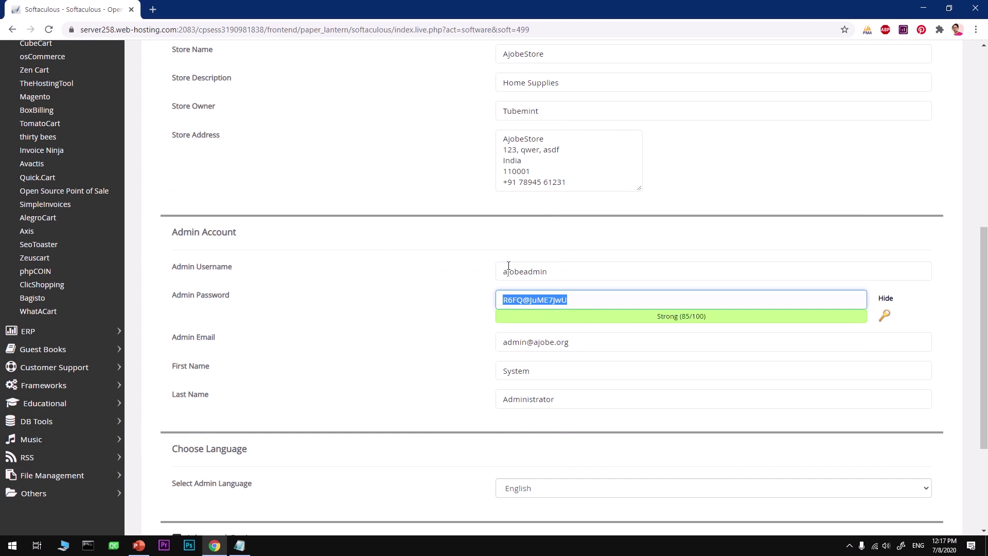
drag(566, 271, 467, 274)
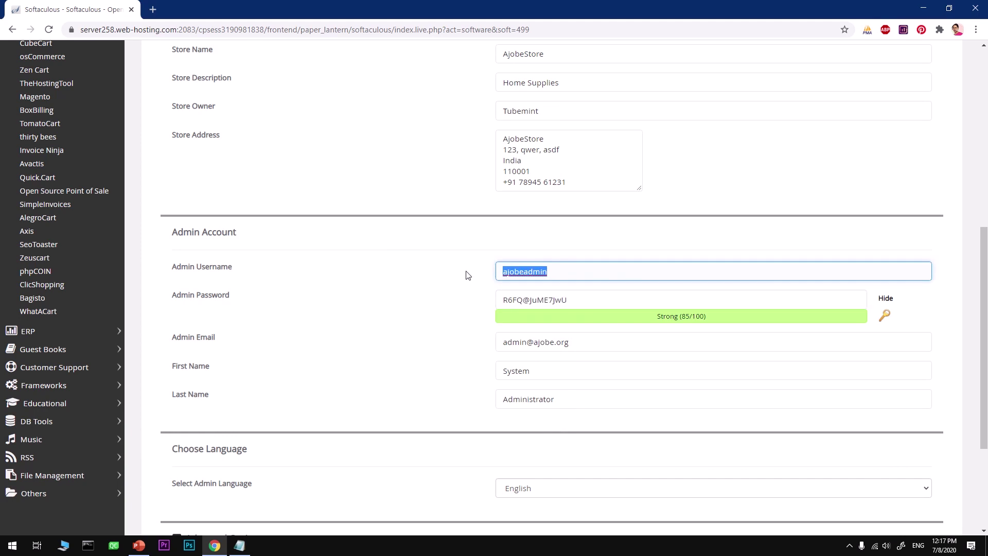
Replace the admin e-mail with the admin's own address and enter their first and last names
drag(596, 339, 445, 350)
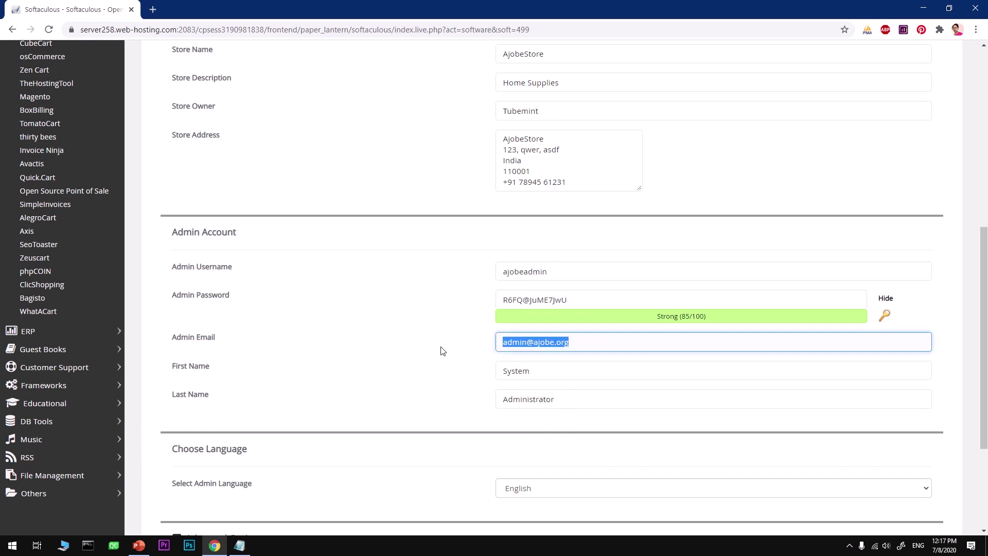
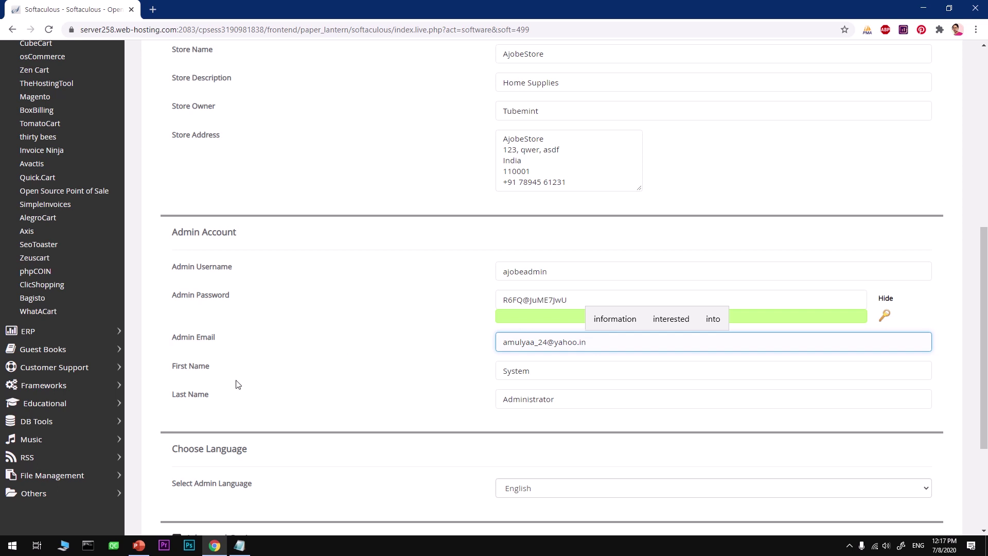
key(Tab)
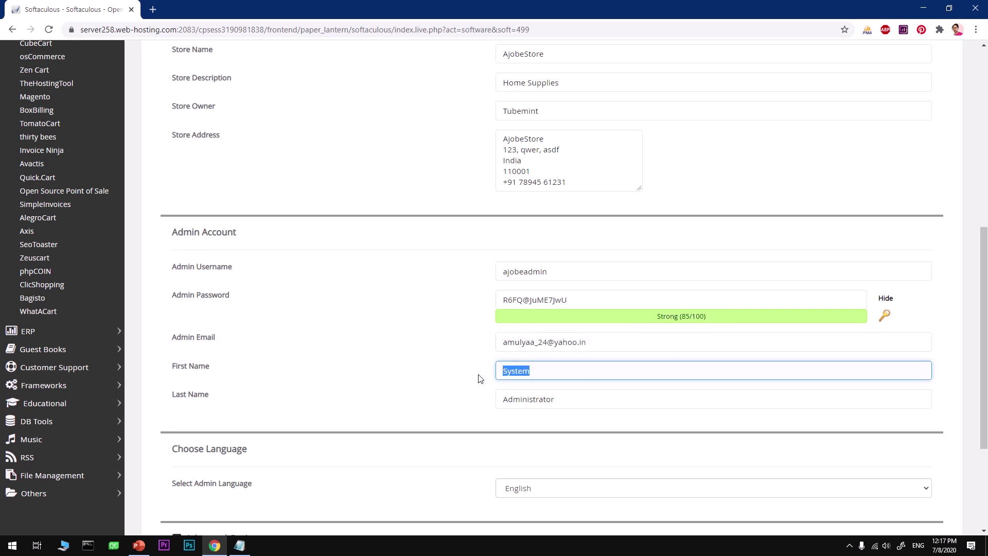
text(Tube)
key(Tab)
text(Mint)
scroll(479, 379, down, 3)
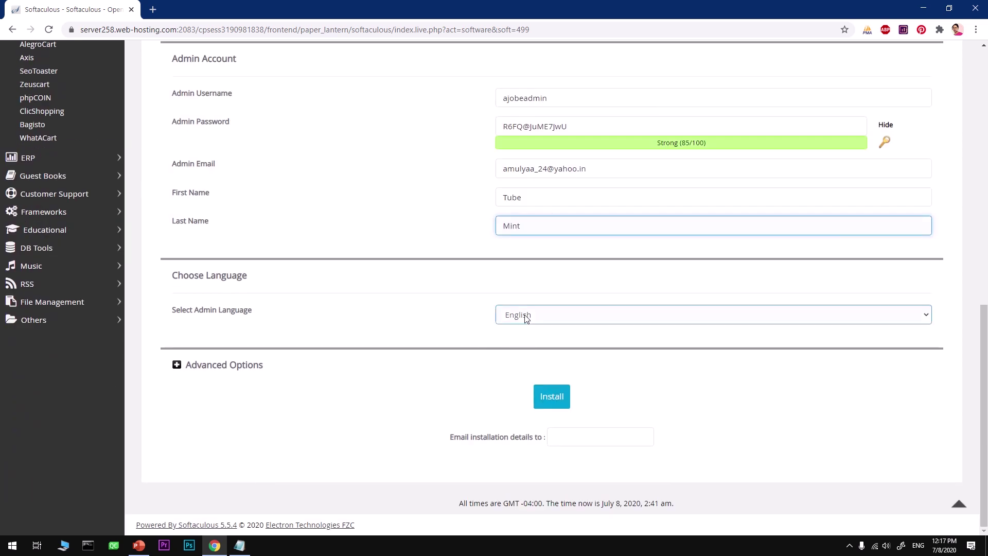
Keep English as admin language and paste the admin e-mail into 'Email installation details to'
click(526, 320)
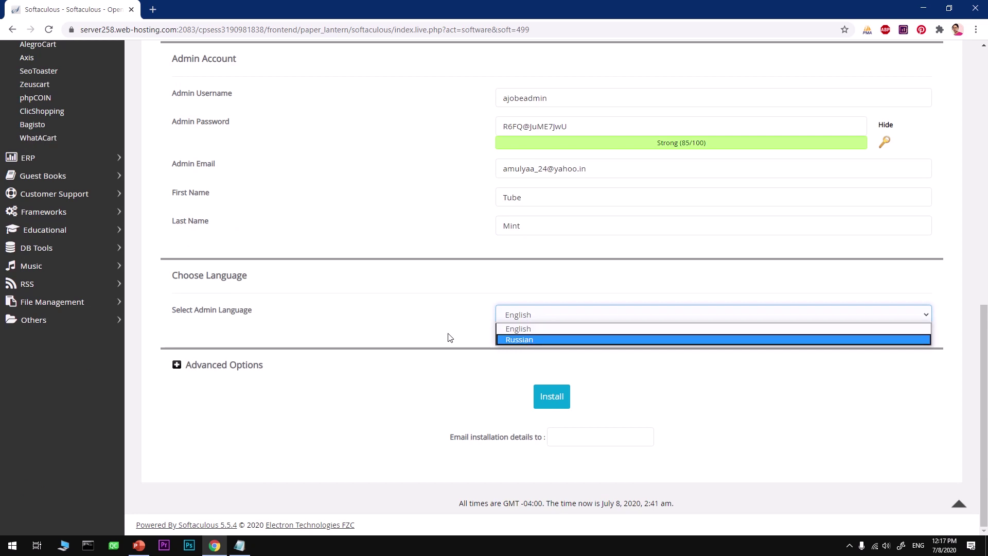
click(403, 327)
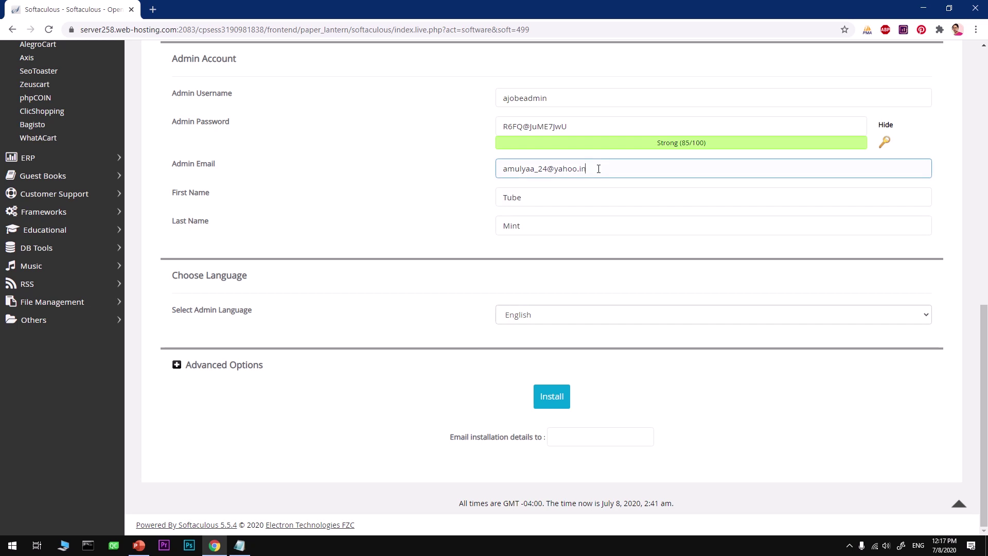
drag(596, 168, 446, 179)
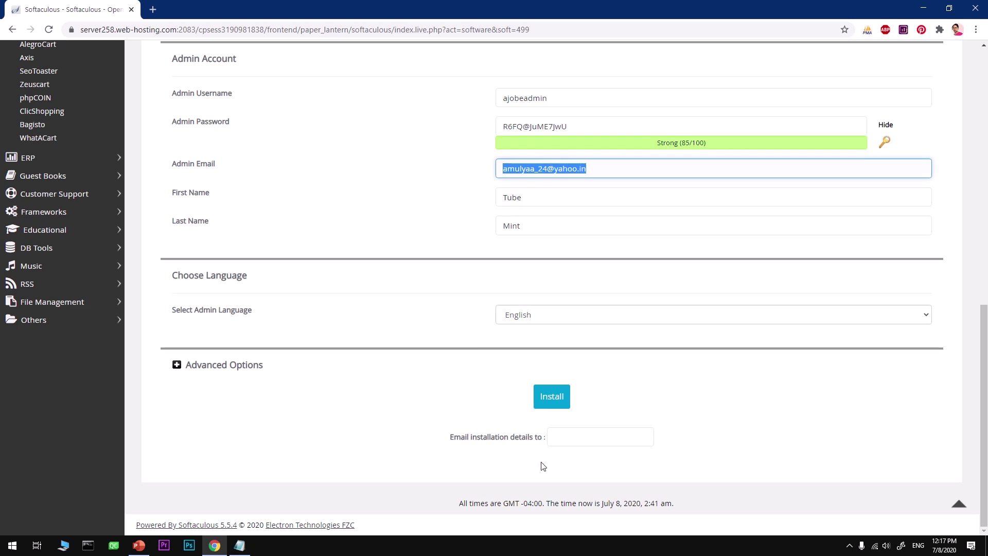
click(558, 438)
key(ctrl+v)
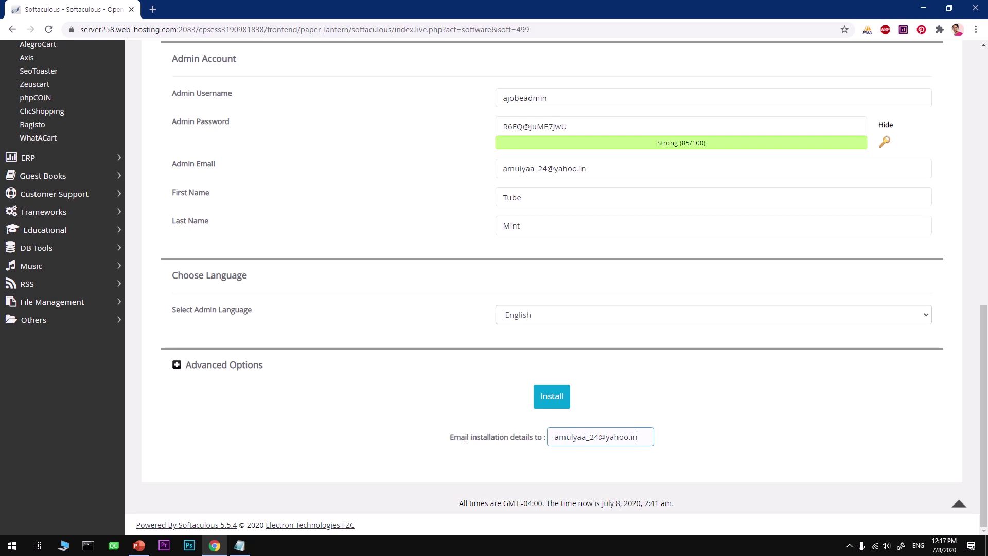
In Advanced Options, set automated backups to Once a week and backup location to Default
click(230, 367)
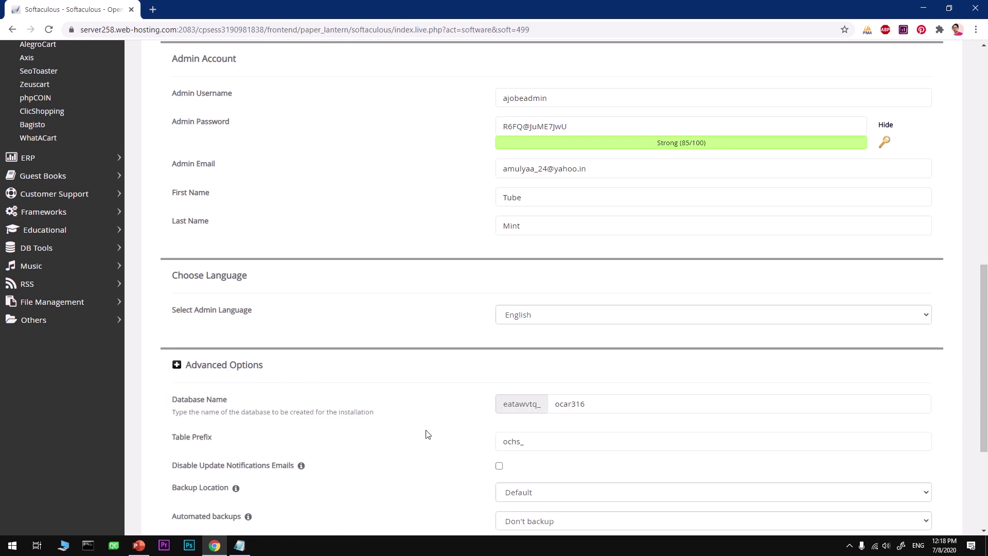
scroll(427, 435, down, 2)
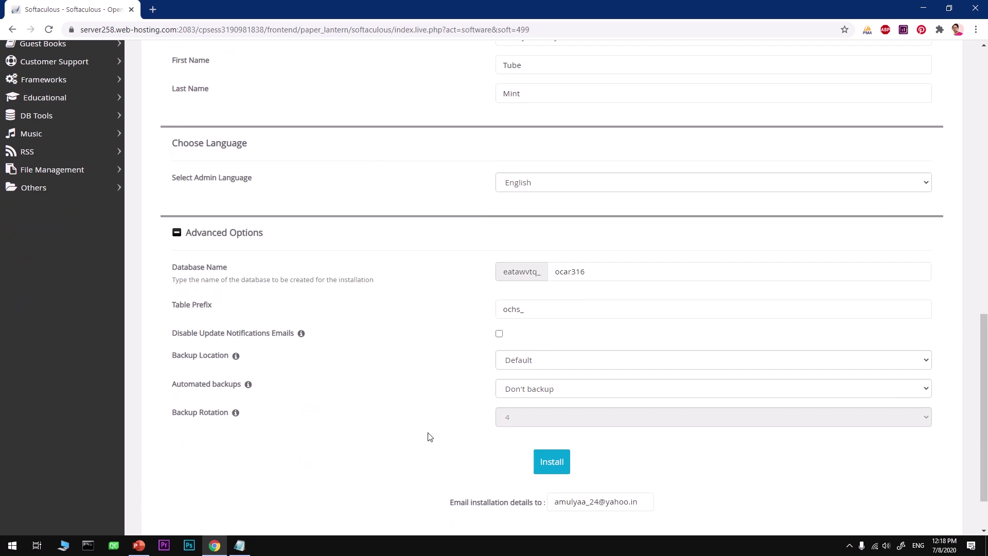
click(522, 391)
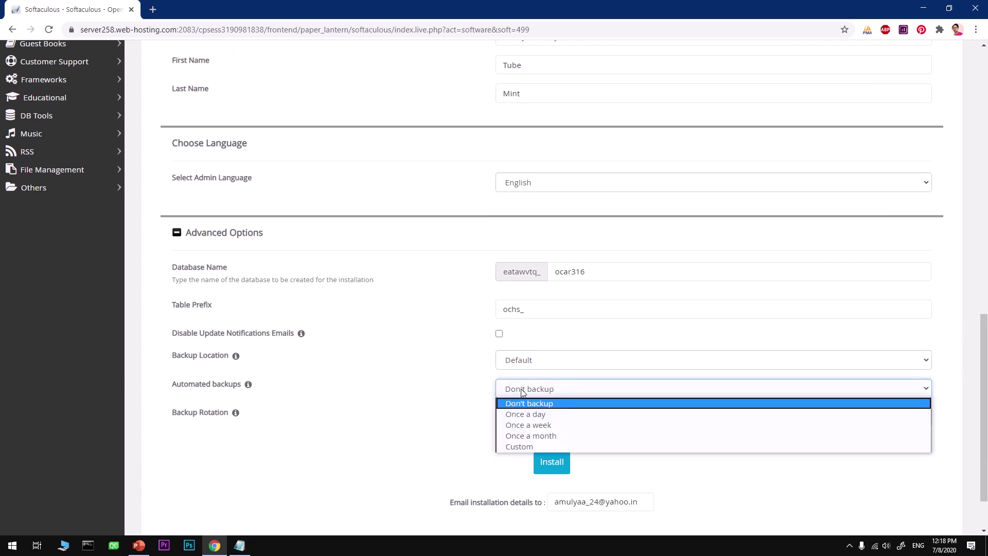
click(527, 425)
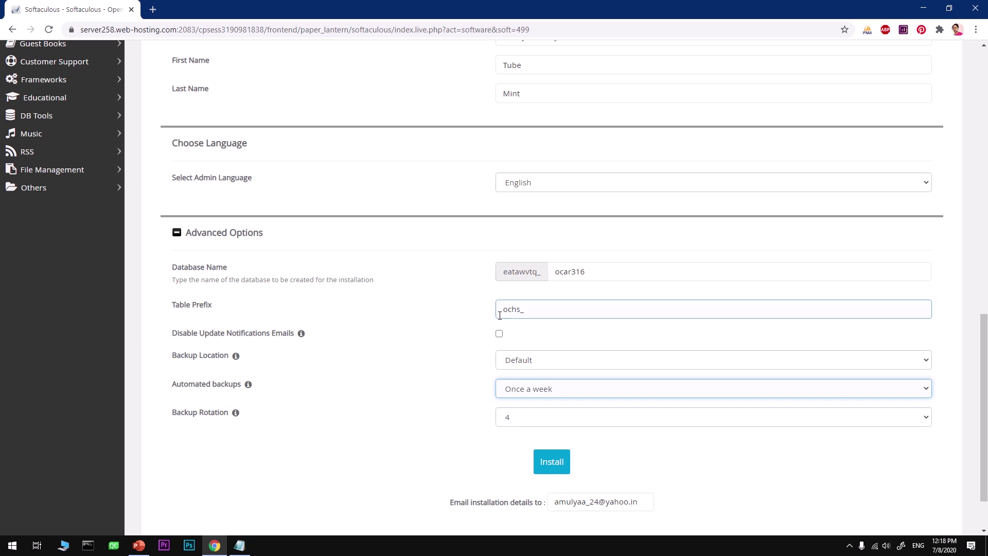
click(526, 393)
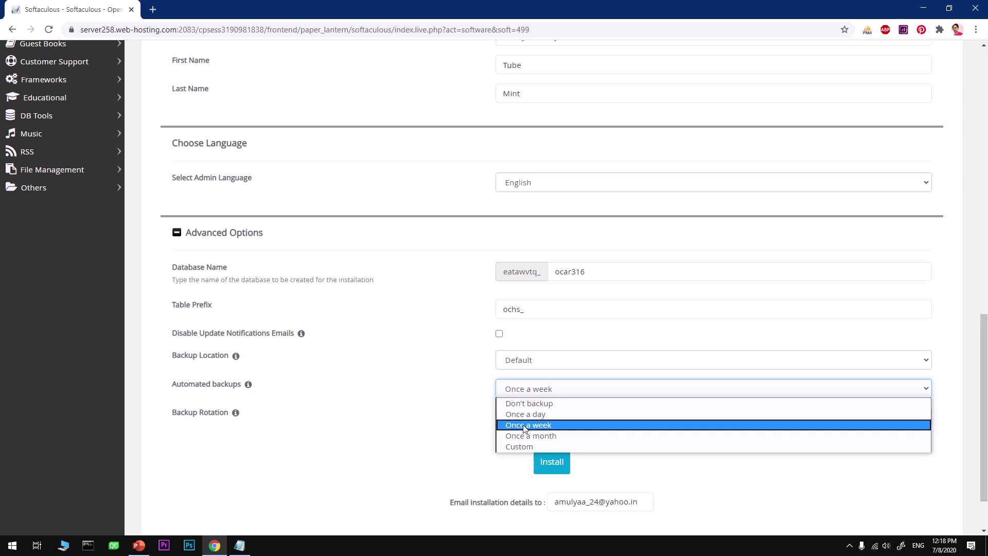
click(525, 427)
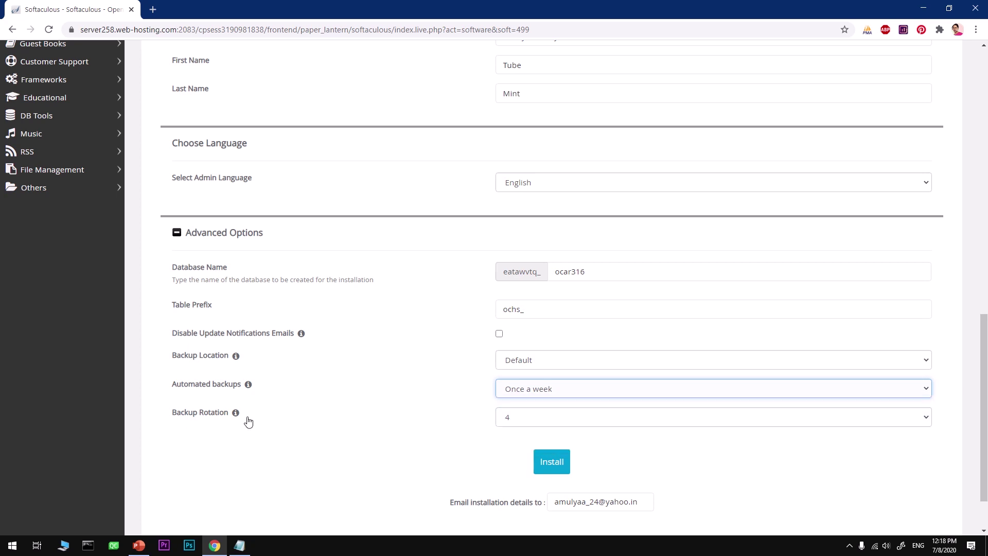
mouse_move(265, 385)
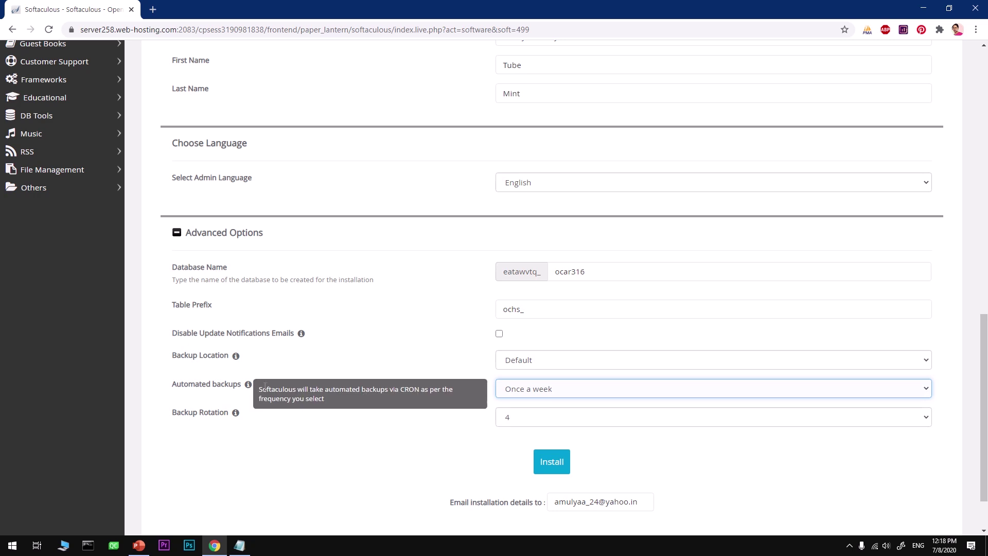
click(505, 362)
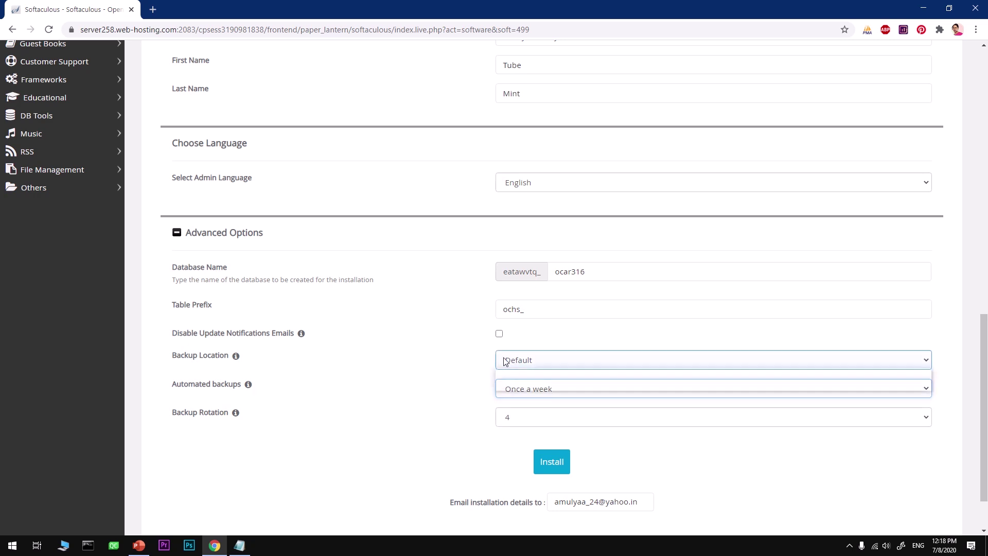
click(509, 374)
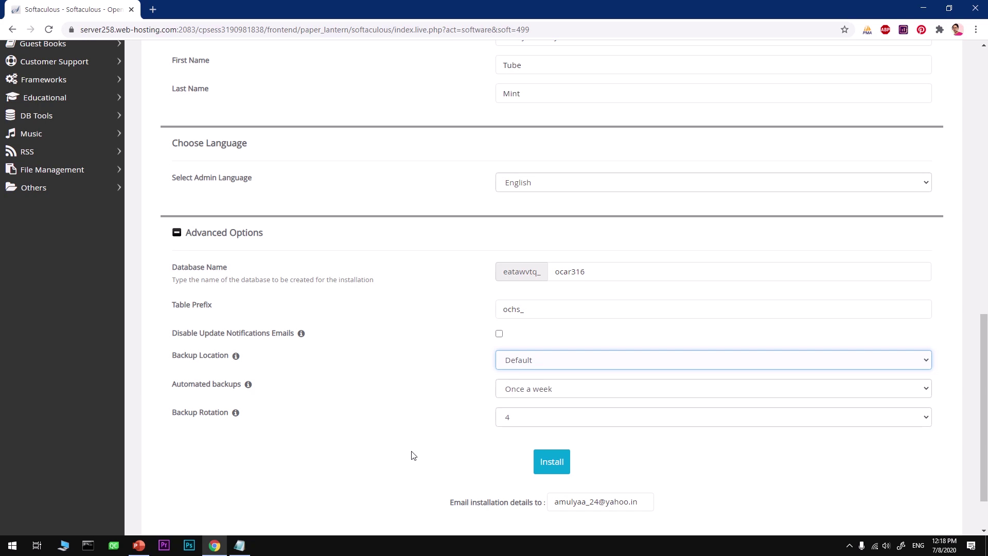
click(545, 471)
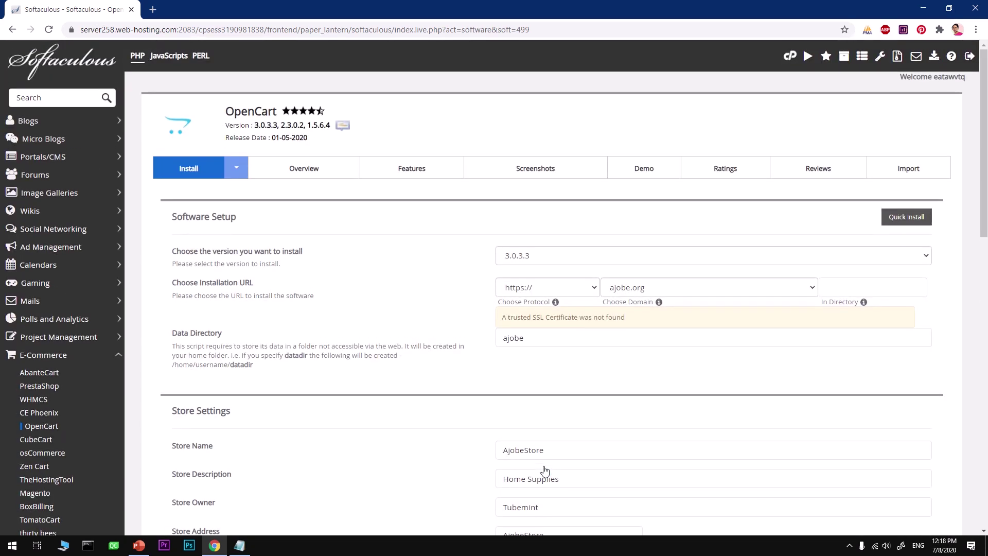
scroll(545, 470, down, 3)
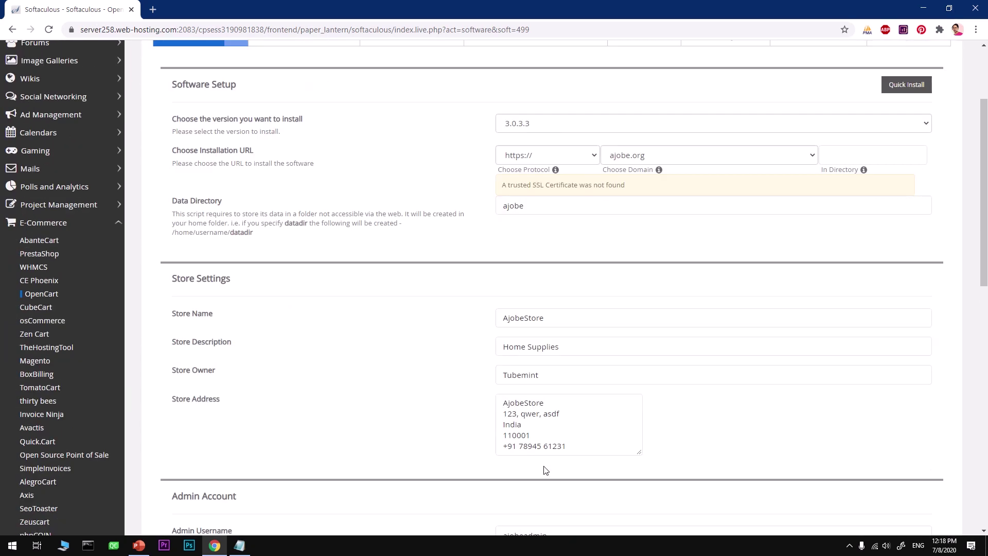
scroll(545, 470, down, 5)
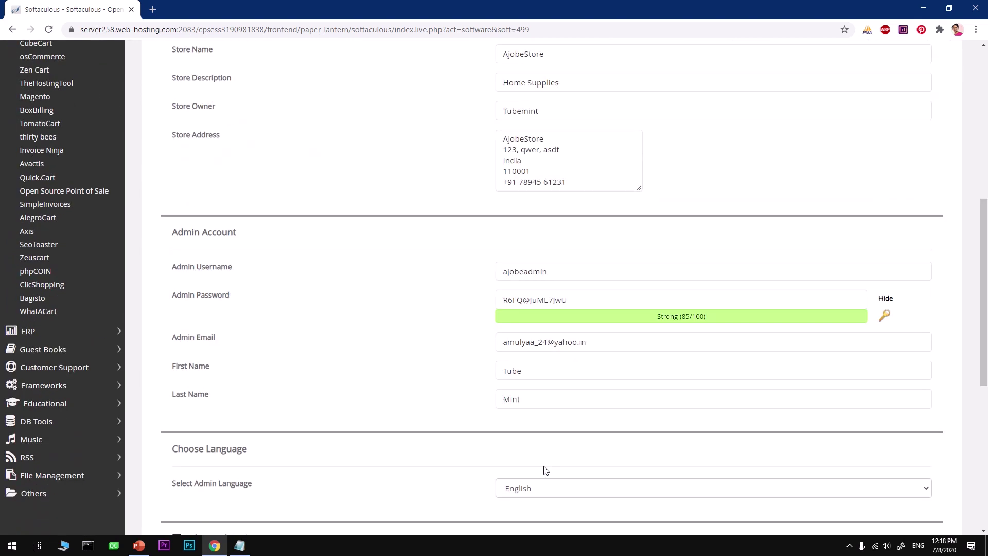
scroll(546, 470, down, 5)
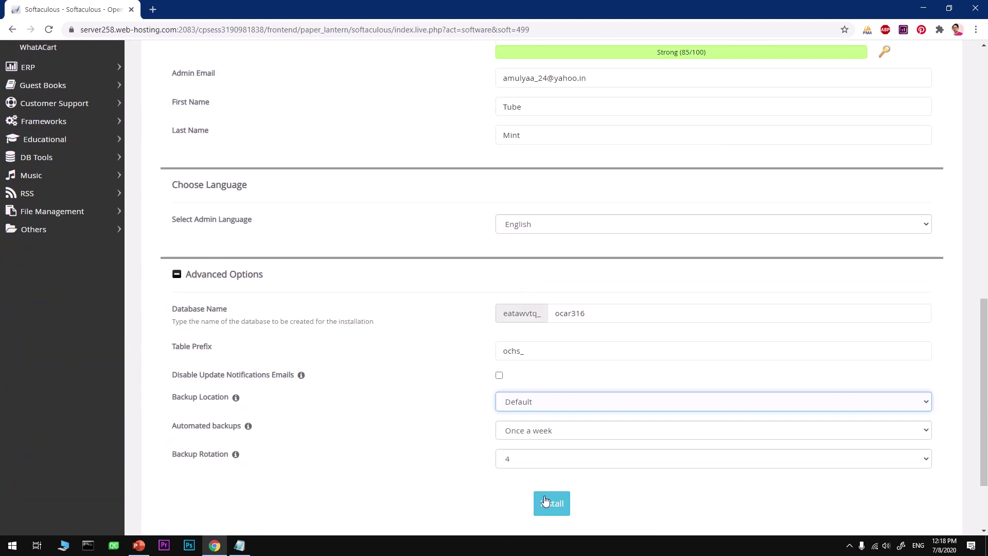
click(546, 503)
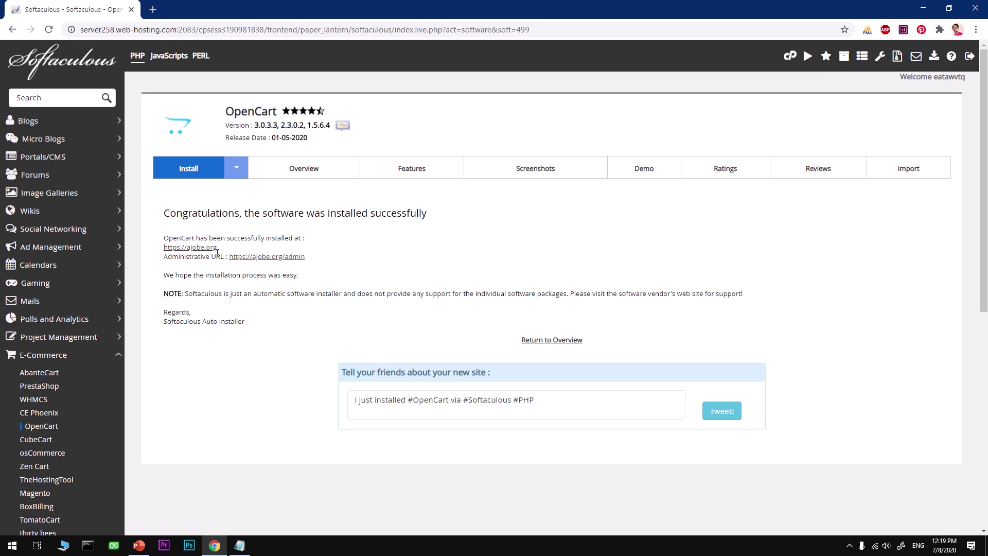
Copy the installed store's address from the Softaculous success page
drag(217, 249, 164, 254)
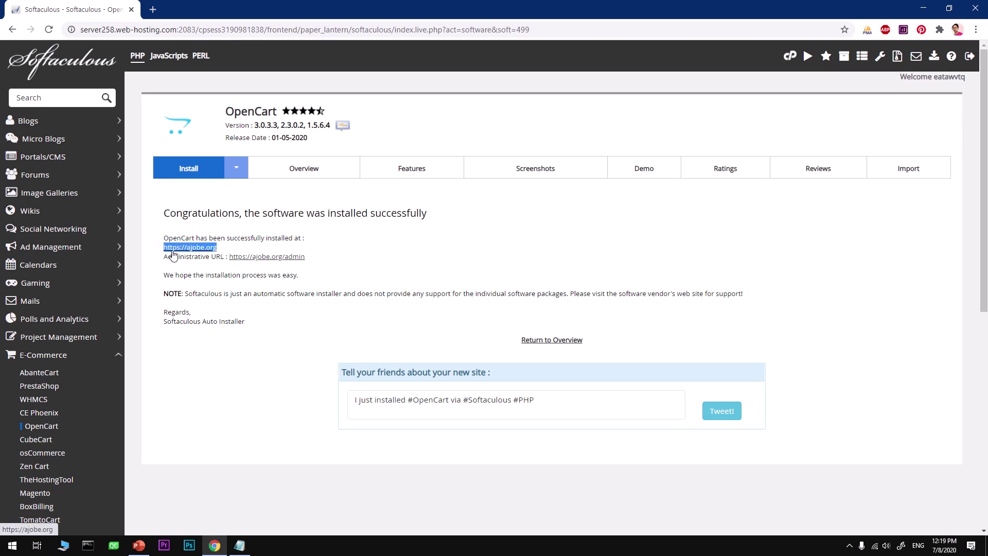
right_click(173, 255)
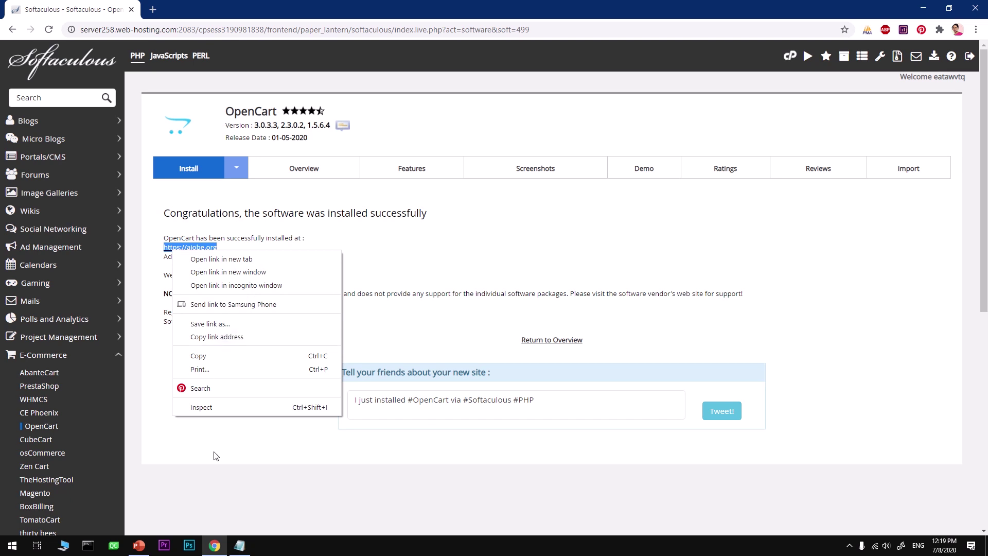
click(208, 356)
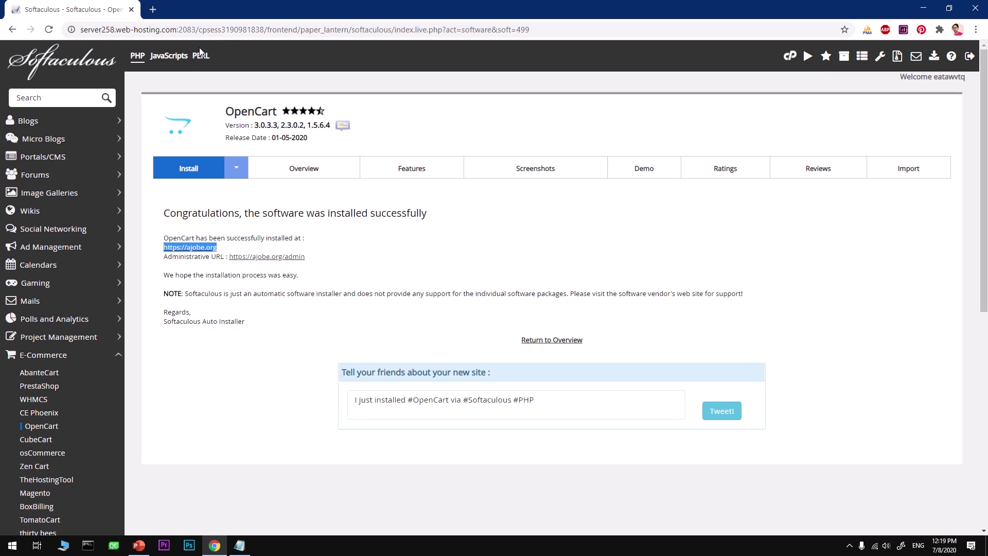
Paste the address into a new tab, view the privacy error details, then close the tab
click(153, 9)
click(169, 29)
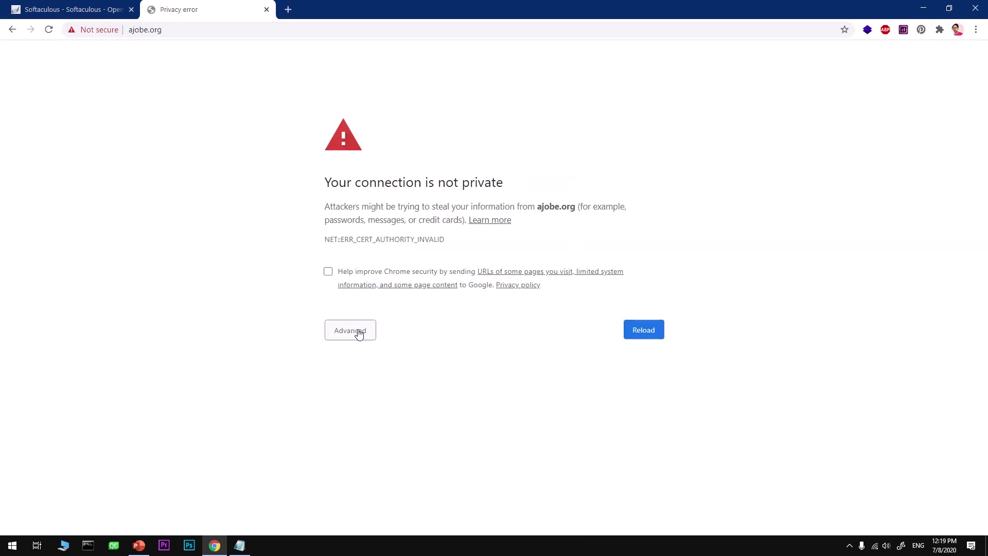
click(359, 338)
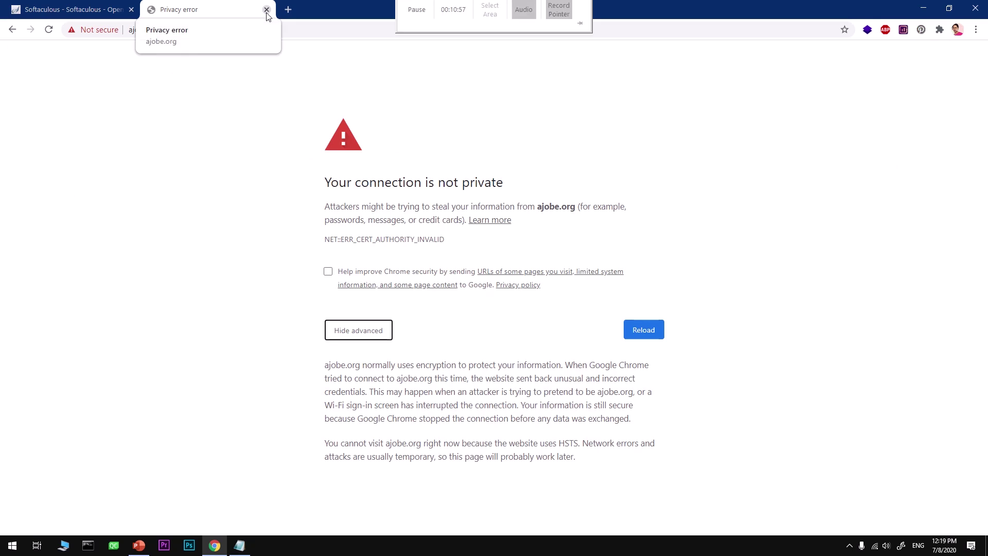
click(266, 9)
Launch Firefox with the 'fire' Start menu search and load the AjobeStore storefront at ajobe.org
click(12, 546)
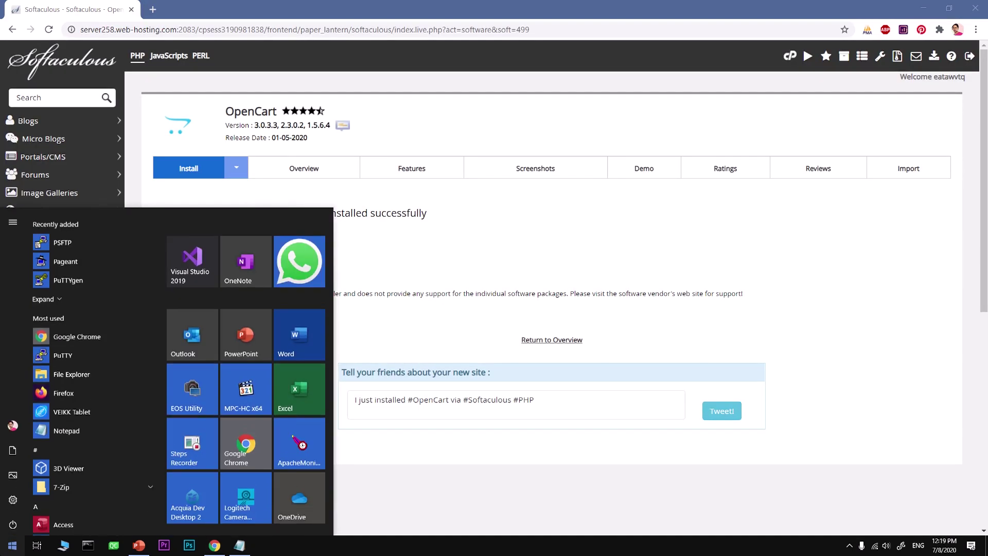
text(fire)
key(Return)
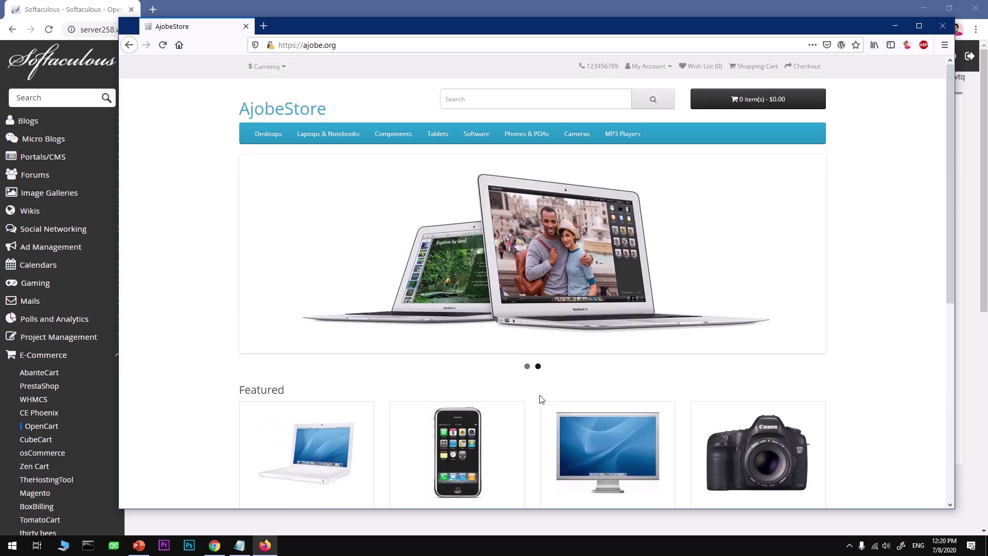
scroll(541, 400, down, 7)
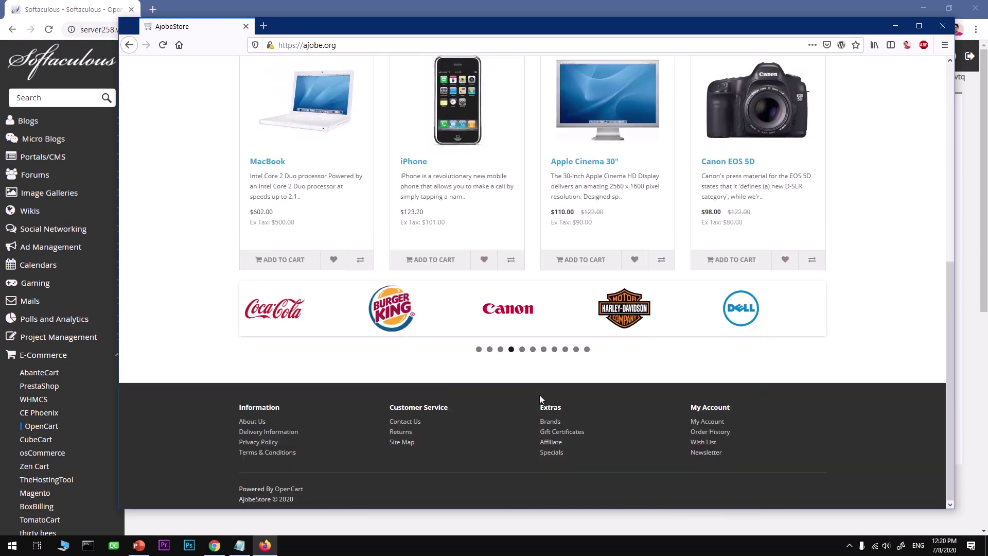
scroll(539, 394, up, 7)
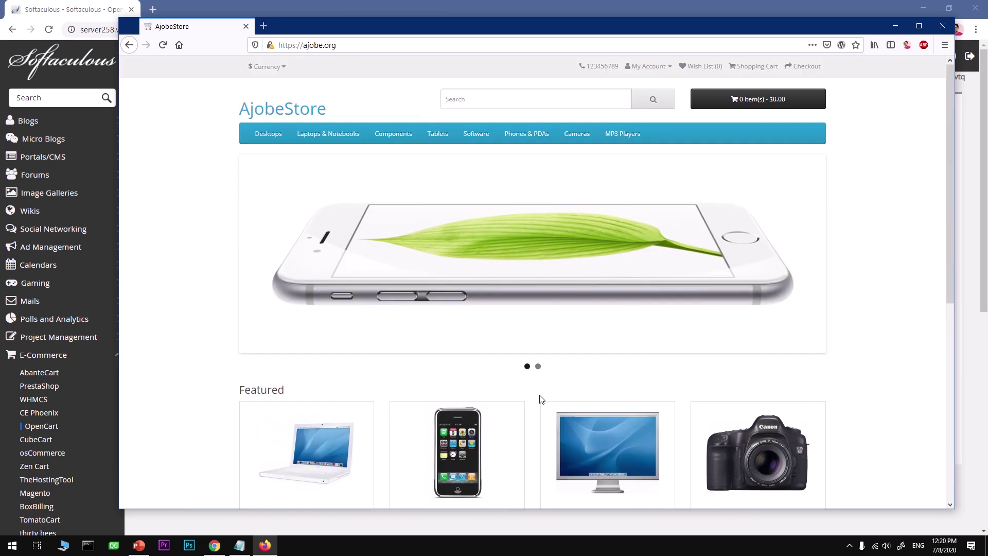
Browse the Mice and Trackballs, Tablets, Software, Cameras and Phones & PDAs categories
mouse_move(392, 141)
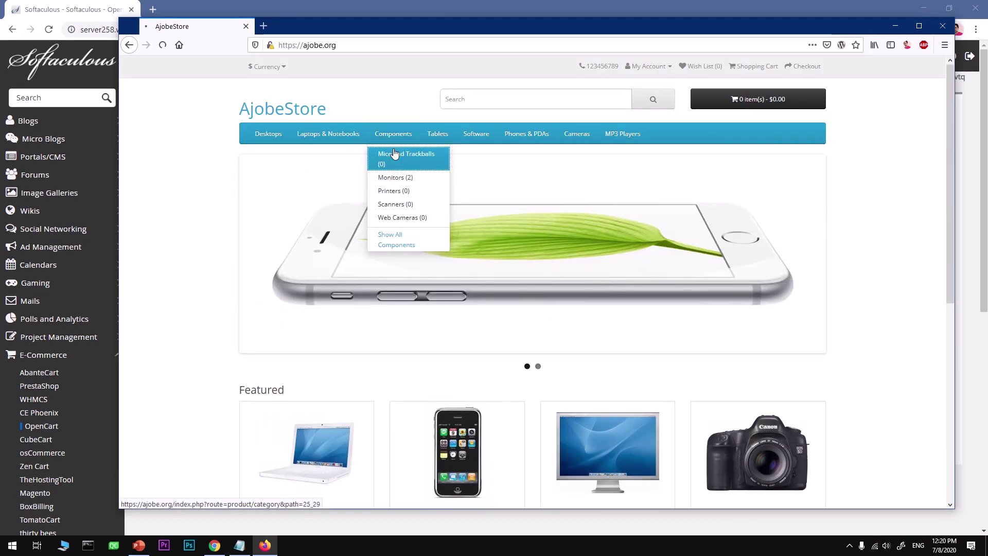
click(394, 155)
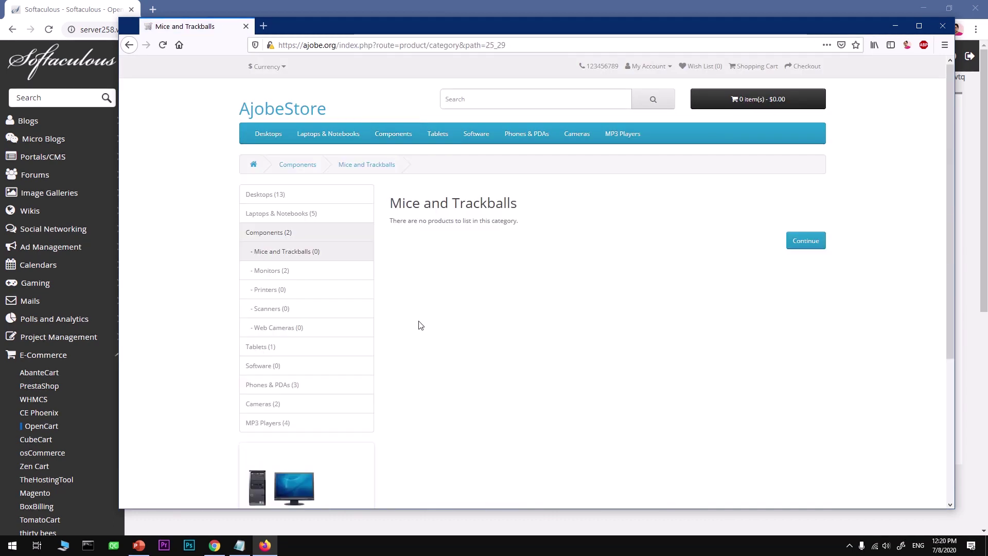
click(432, 134)
click(478, 136)
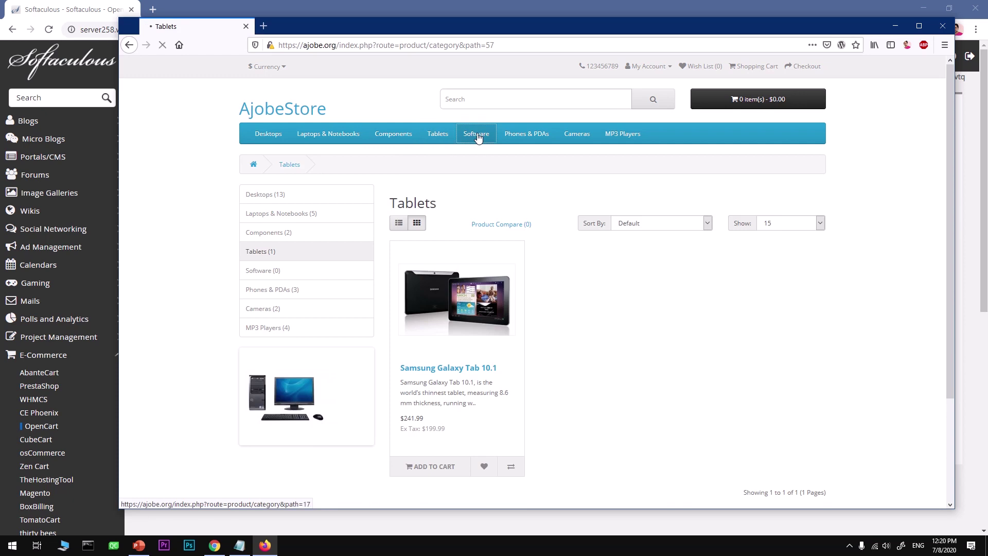
click(576, 138)
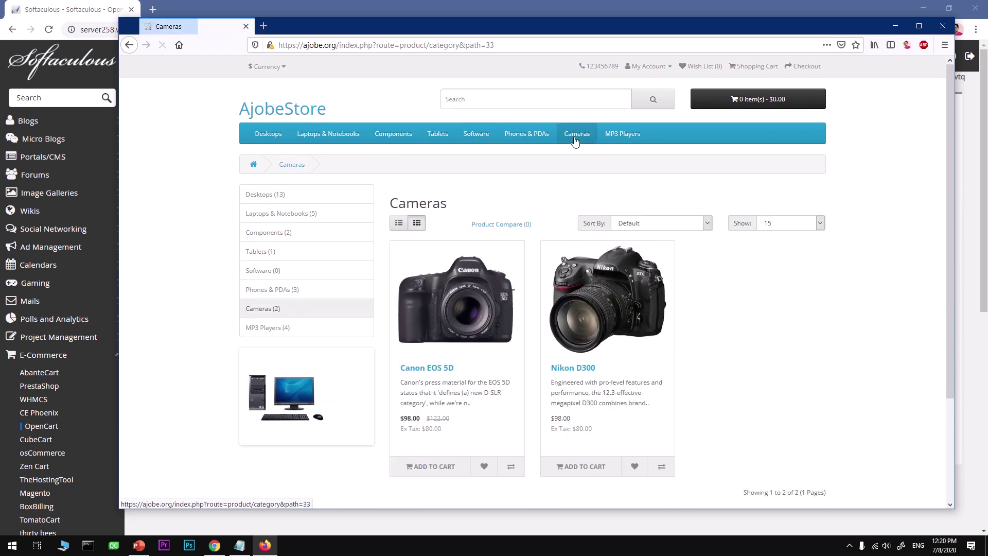
click(527, 136)
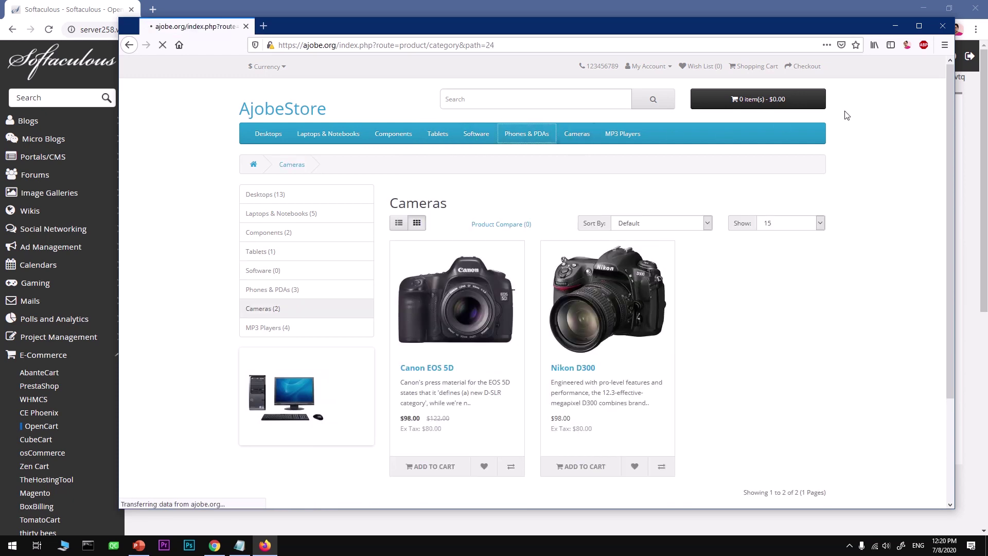
scroll(502, 421, down, 5)
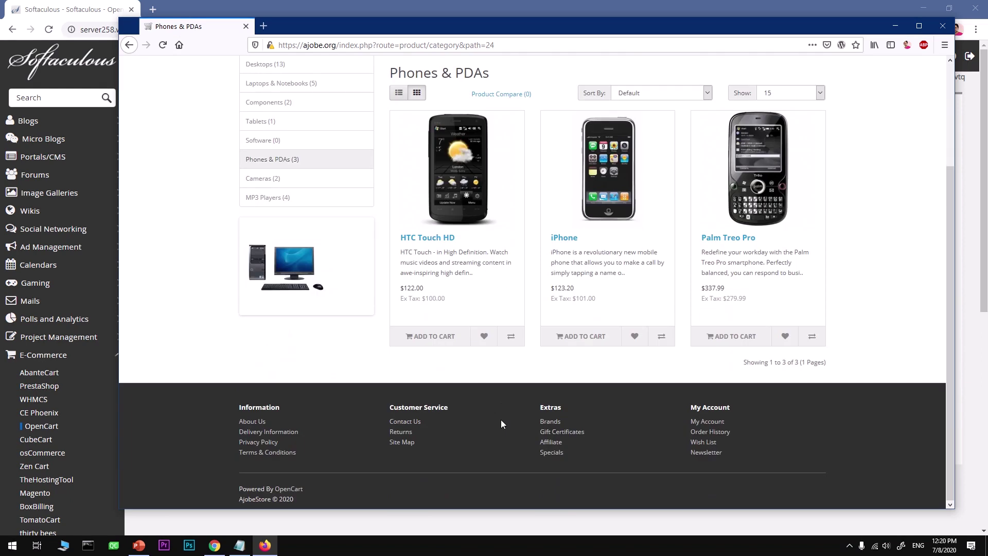
scroll(502, 423, up, 3)
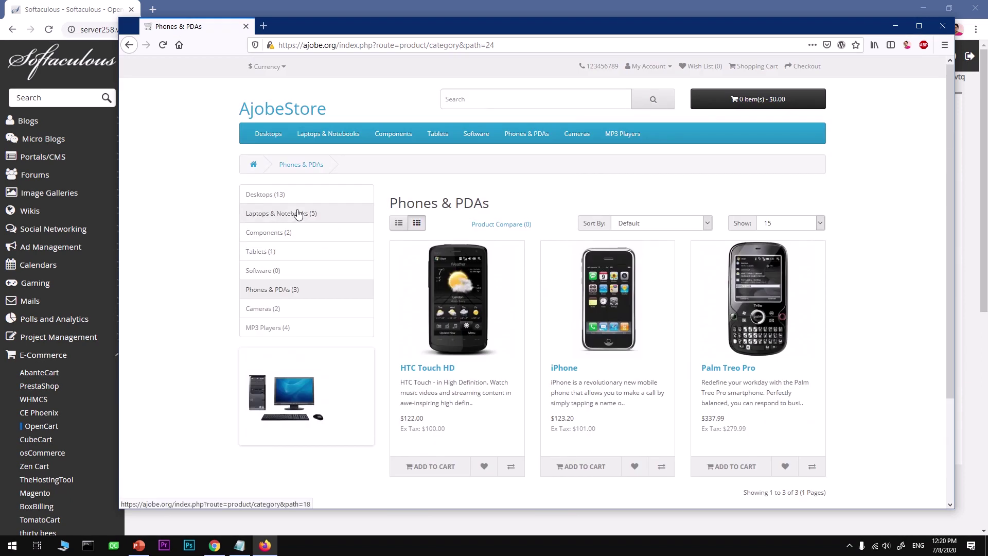
mouse_move(274, 139)
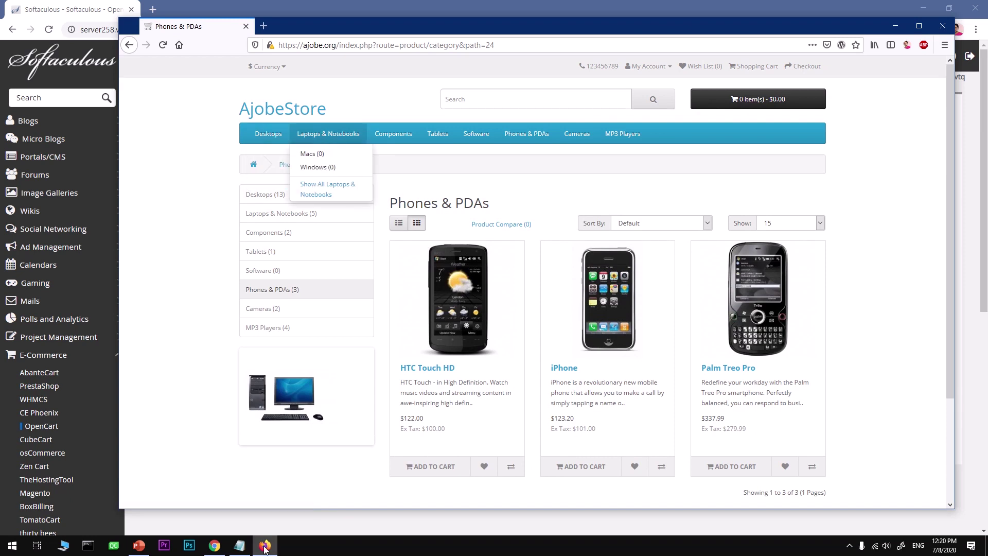
Load the store's admin login page at ajobe.org/admin/ in Firefox
click(212, 549)
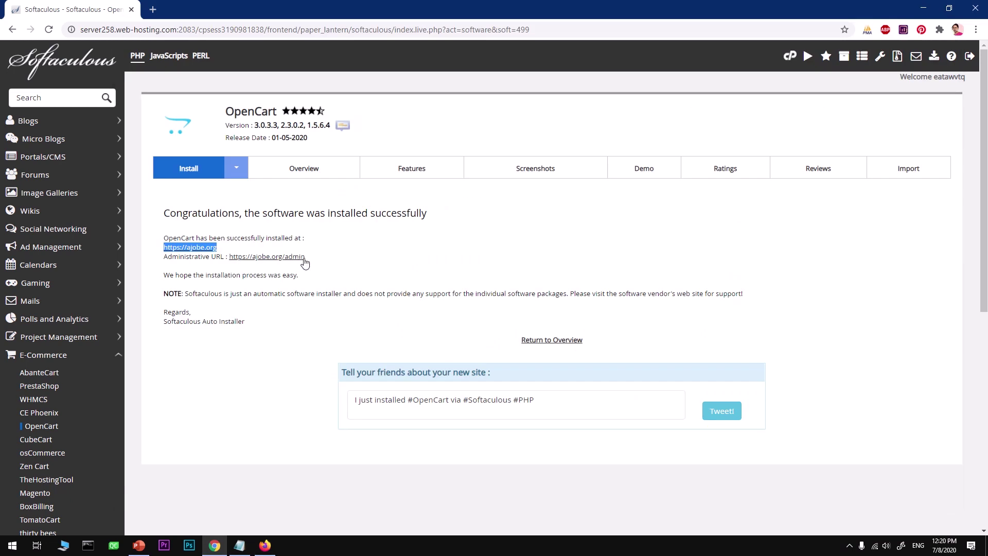
click(265, 545)
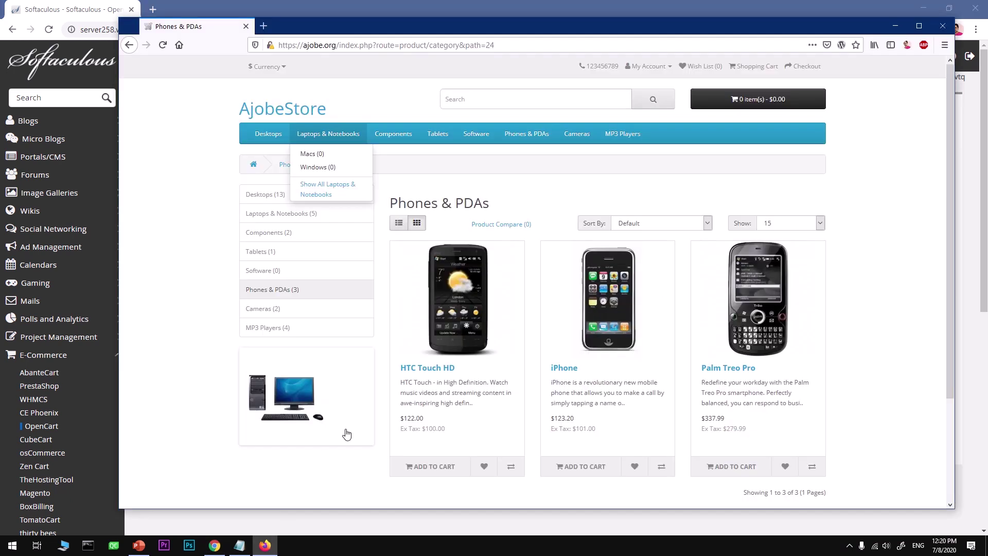
click(340, 45)
key(shift+End)
text(admin/)
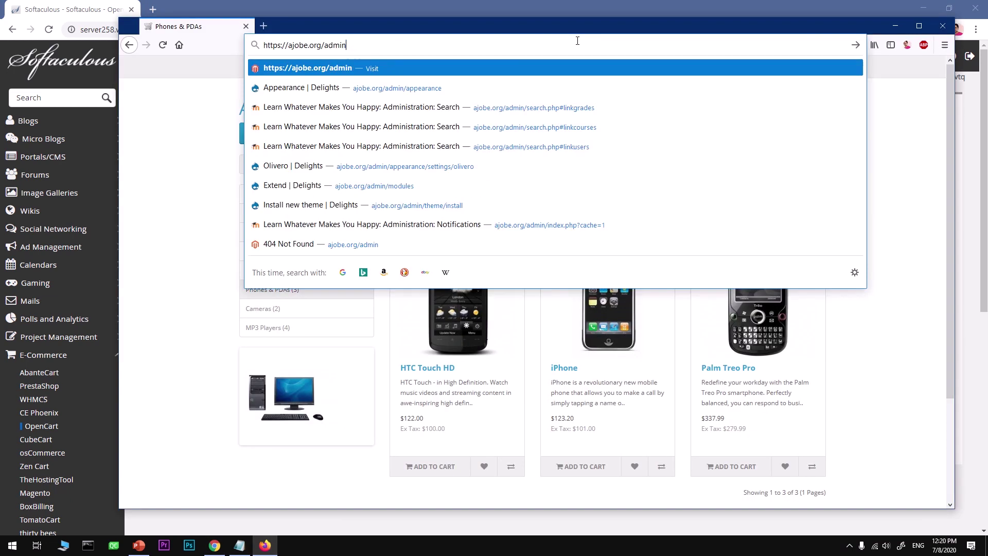
key(Return)
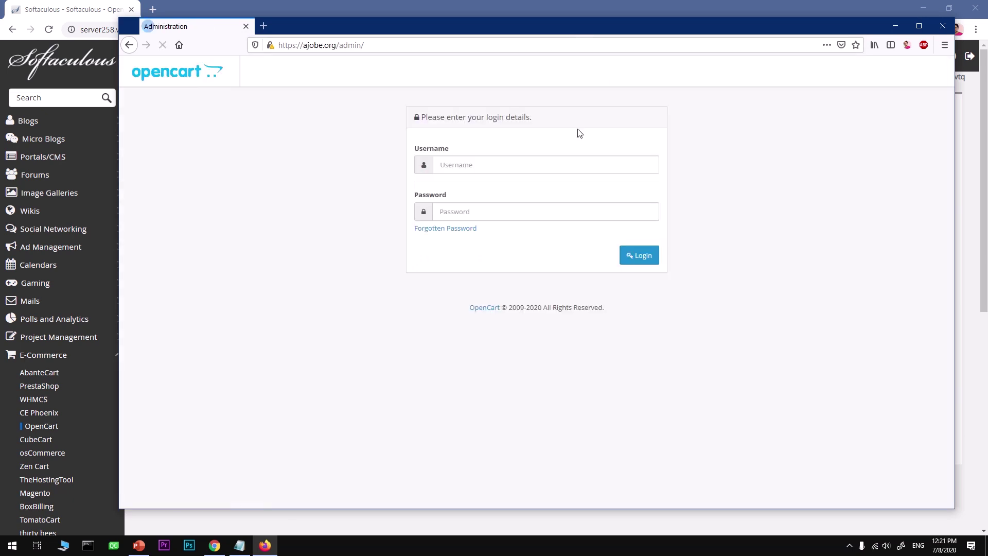
Autofill the saved login, paste the admin password from Notepad, submit, and dismiss the update prompt
click(496, 164)
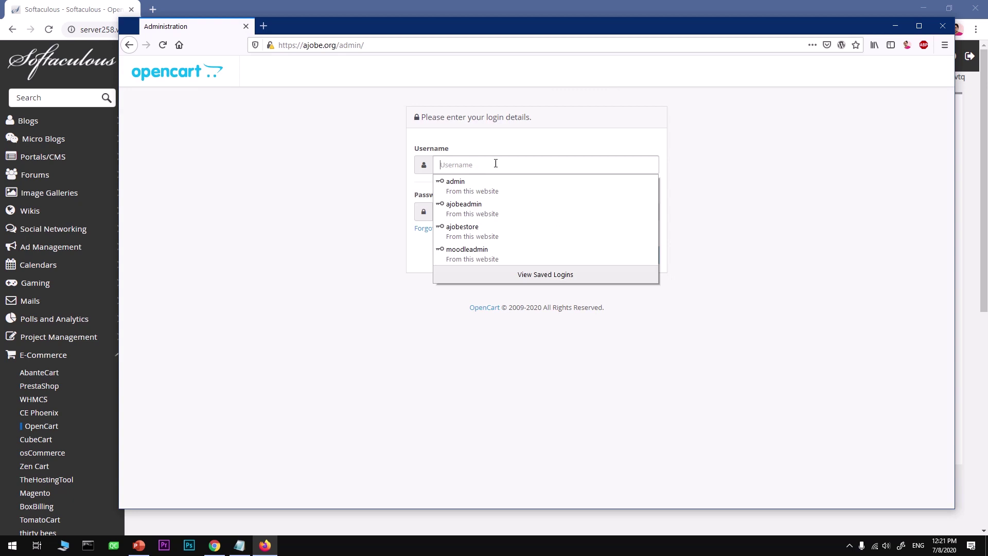
click(496, 230)
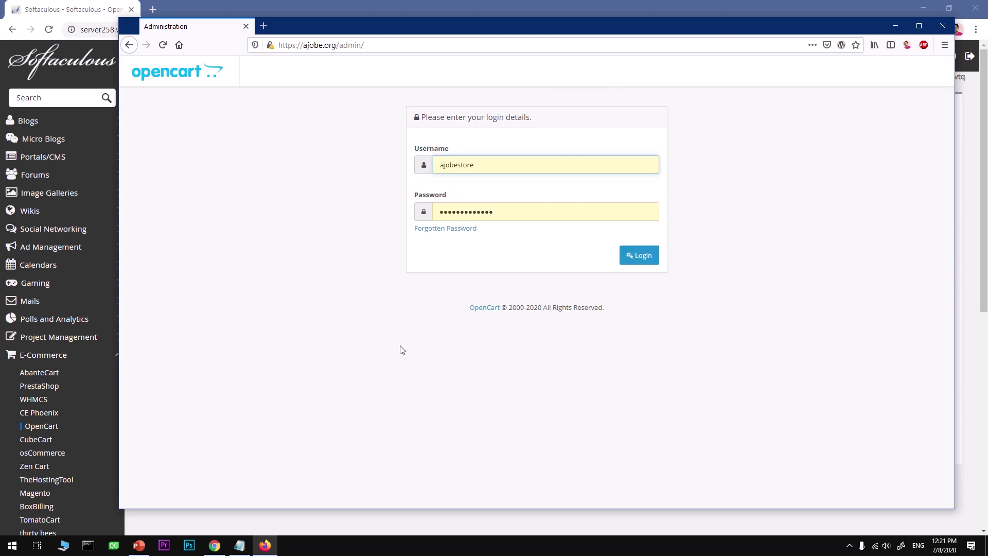
click(240, 546)
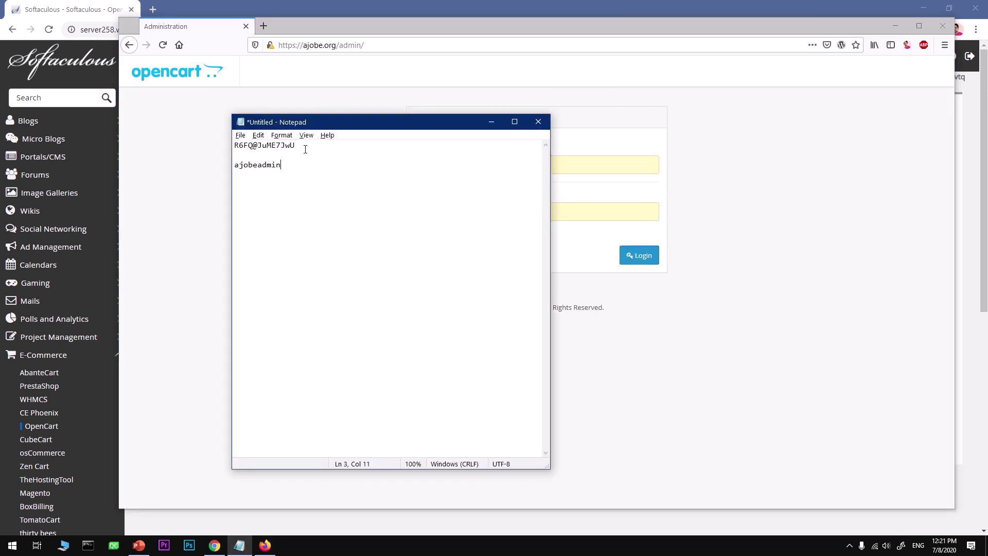
key(alt+Tab)
key(Tab)
key(ctrl+v)
click(644, 257)
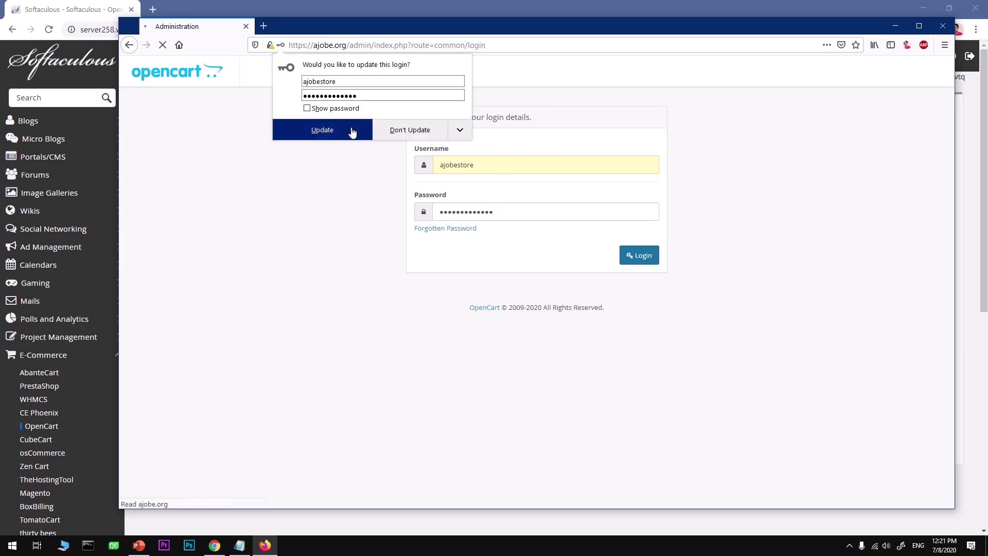
click(352, 132)
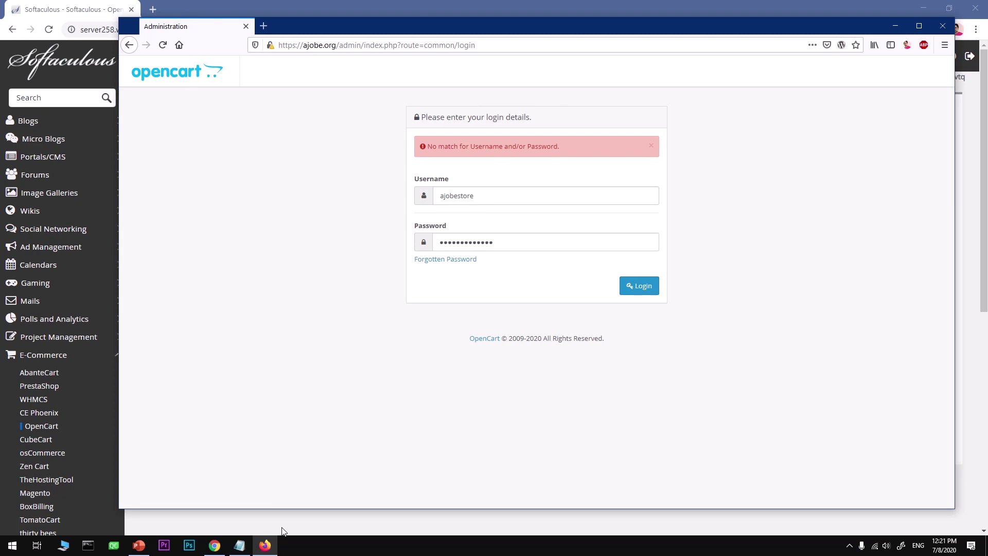
Replace the username with the admin username copied from Notepad and log in again
click(240, 545)
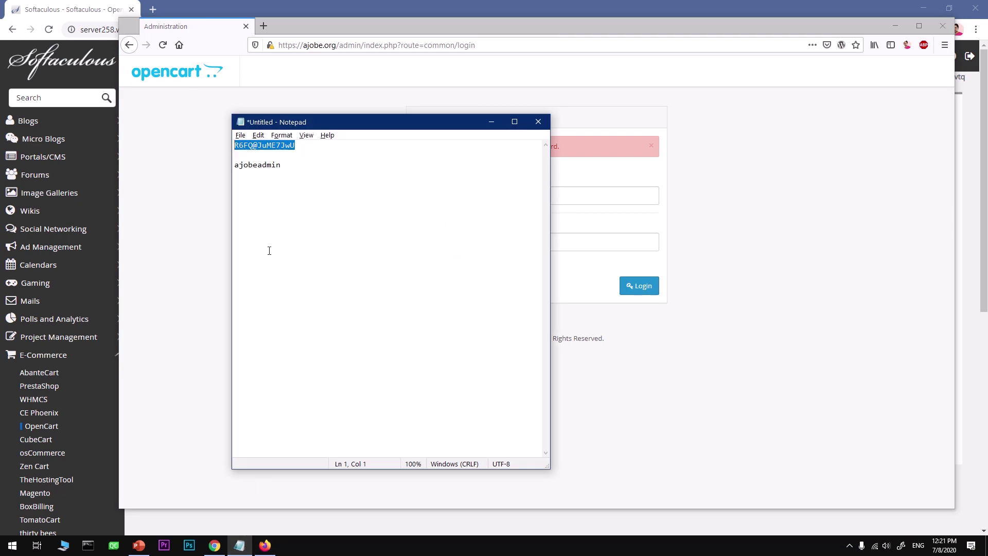
click(271, 185)
drag(297, 166, 221, 174)
key(ctrl+c)
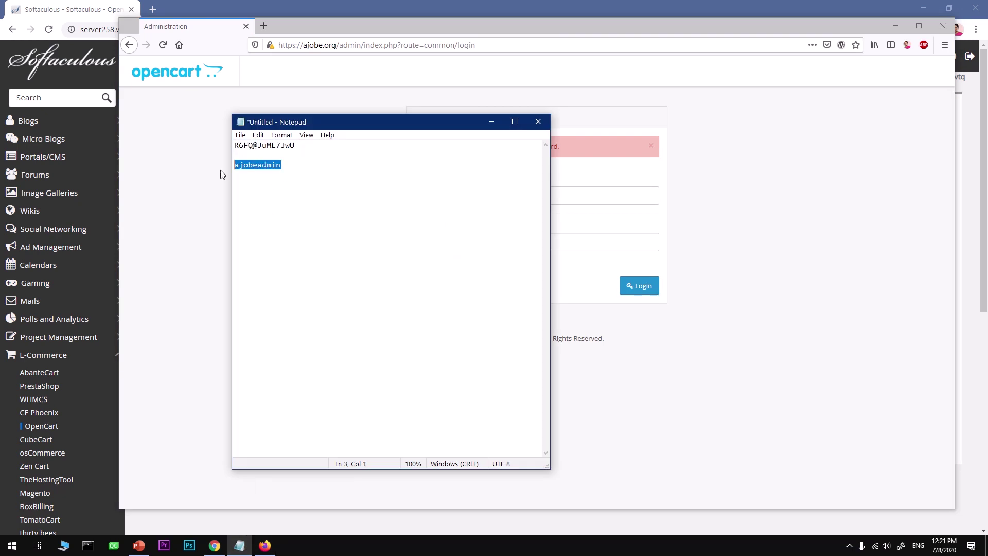
click(576, 194)
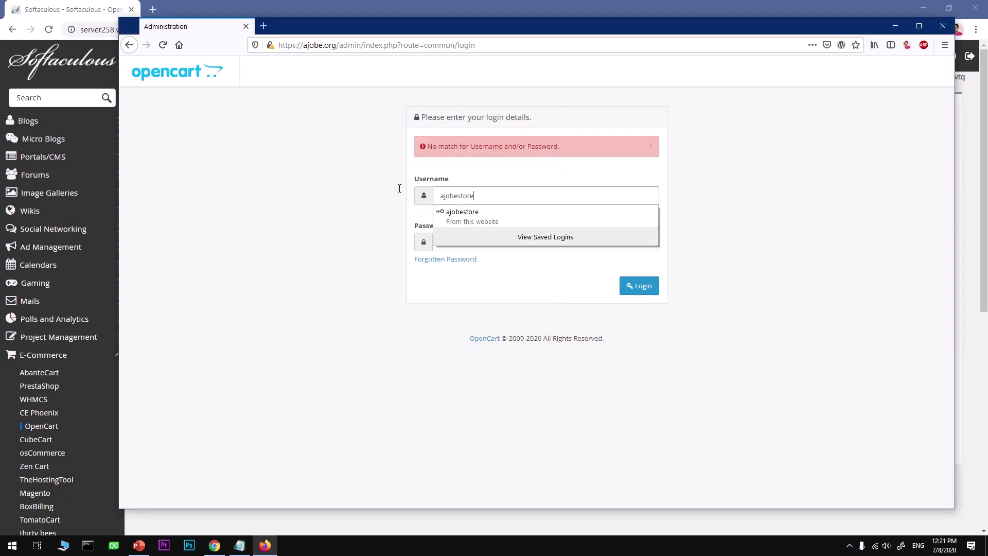
key(ctrl+a)
key(ctrl+v)
click(635, 294)
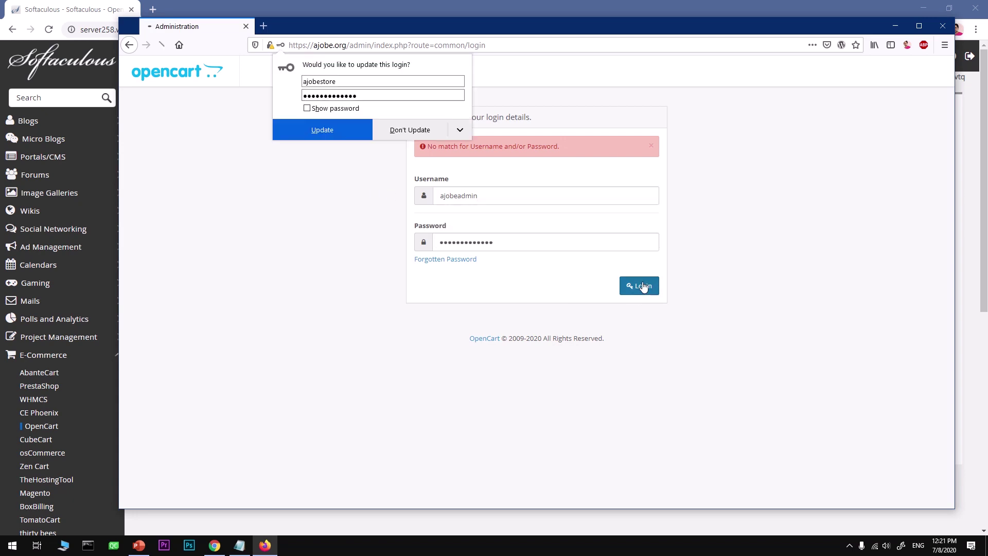
Save the updated login, reload the Dashboard, and expand and collapse the Catalog and Extensions menus
click(304, 121)
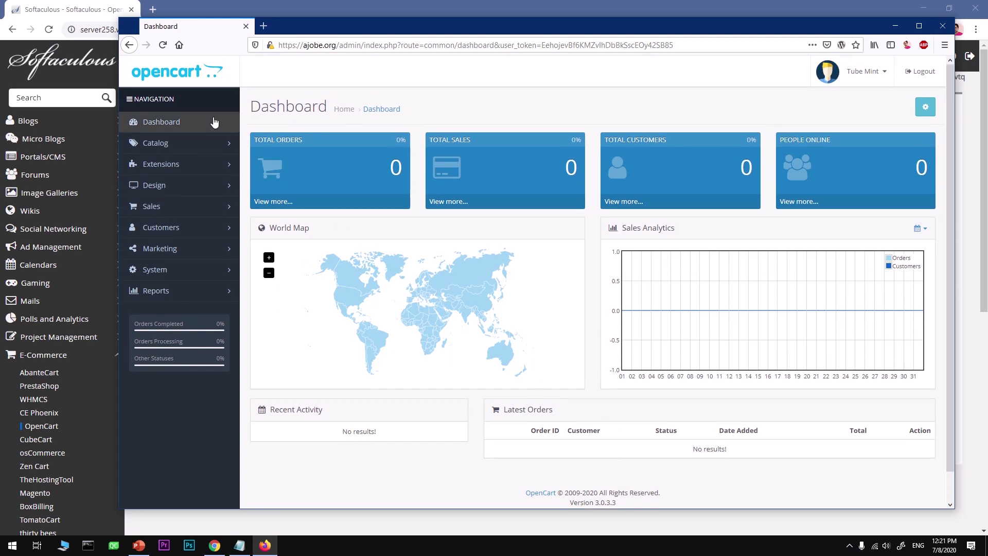
click(194, 122)
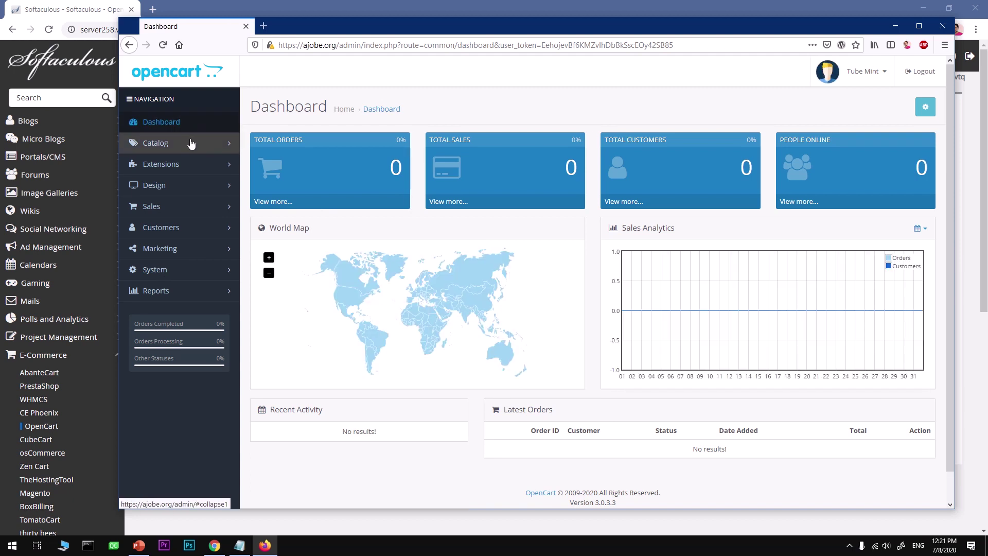
click(190, 144)
click(200, 150)
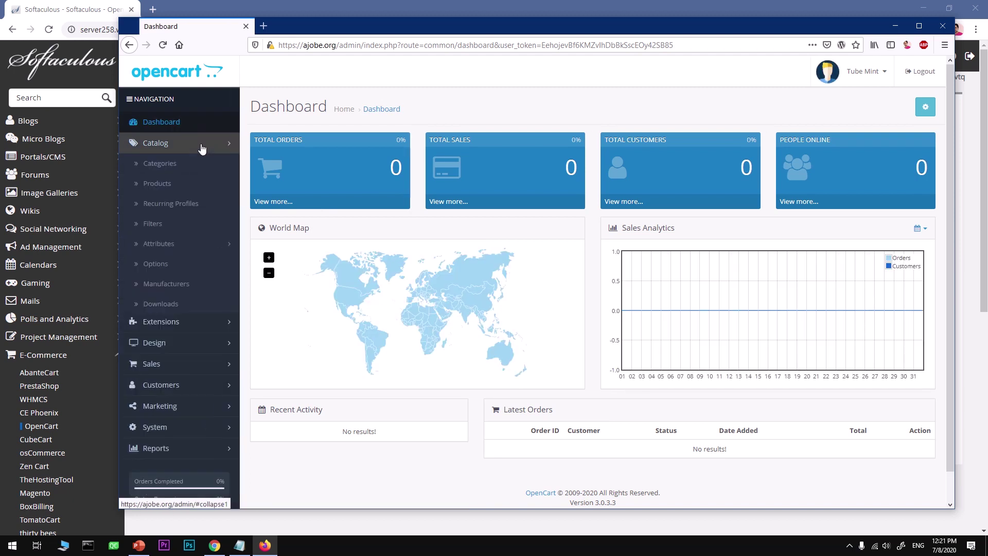
click(202, 165)
click(202, 165)
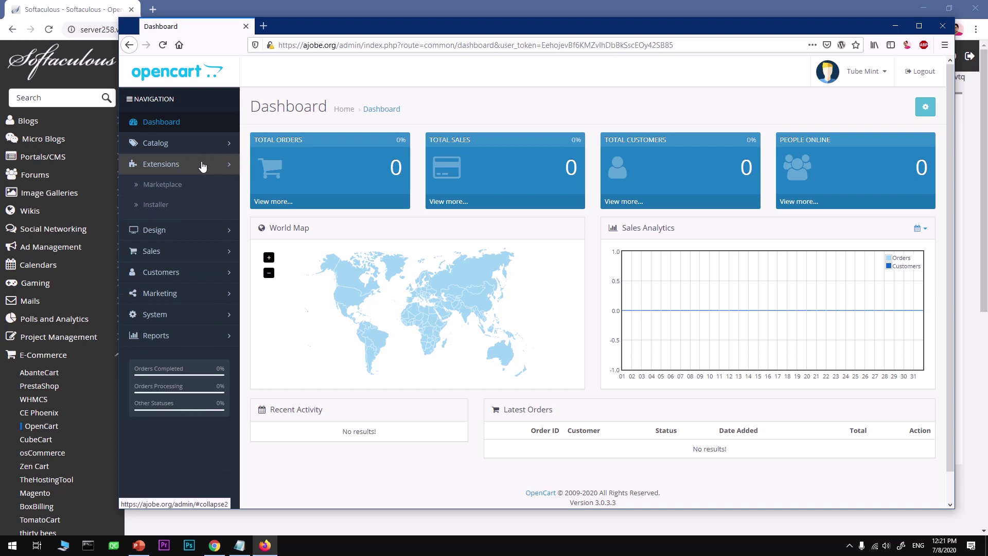
click(203, 164)
click(195, 148)
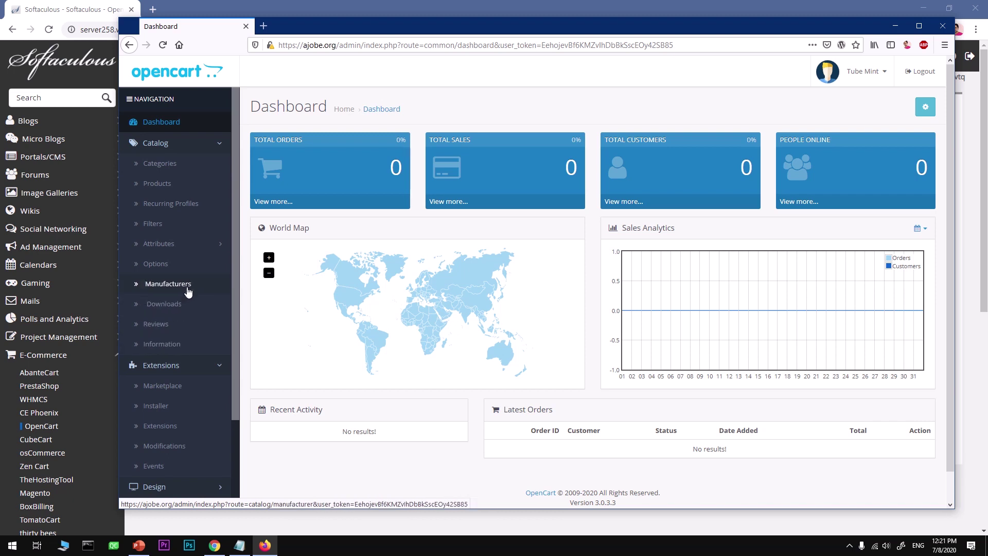
click(203, 142)
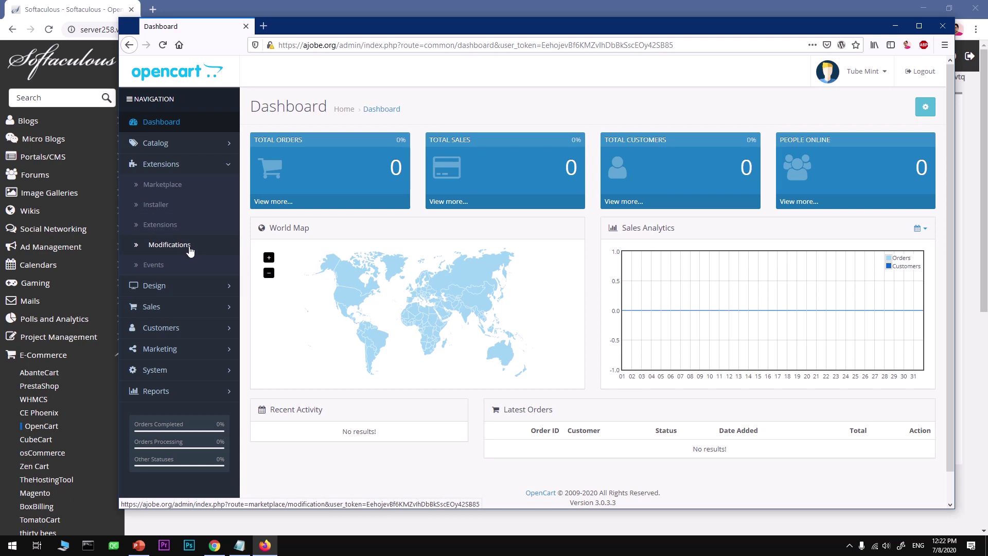
click(220, 163)
Expand and collapse the Design, Marketing, System and Reports menus
click(223, 186)
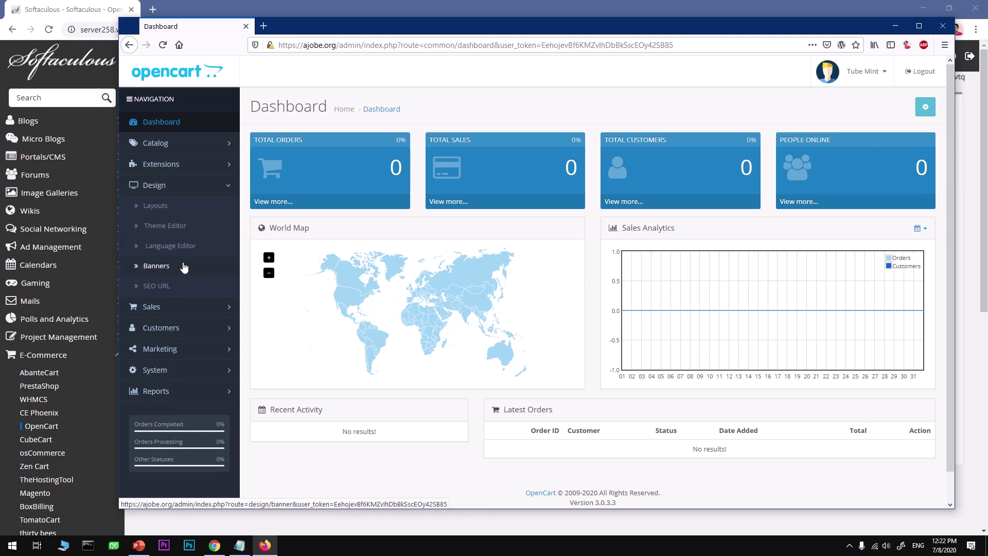
click(217, 190)
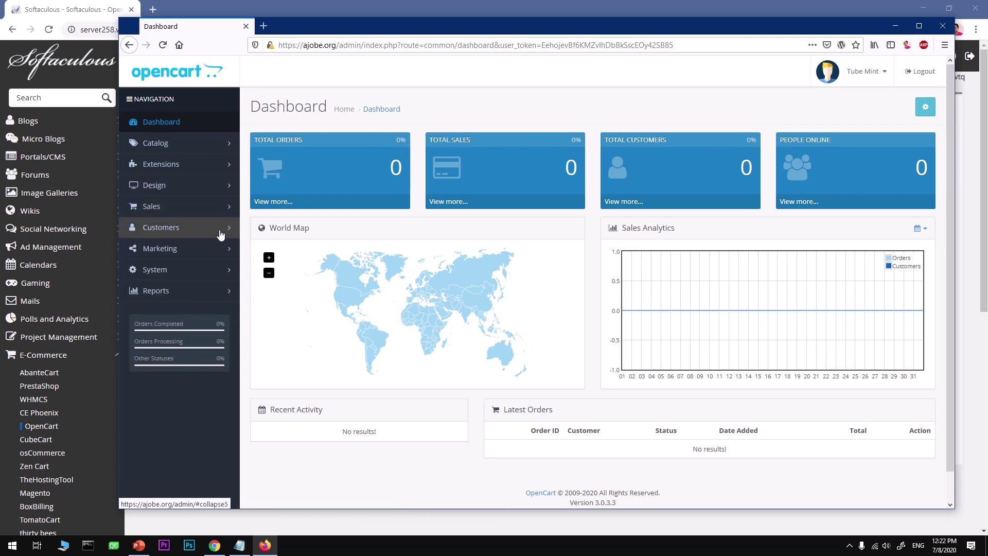
click(218, 249)
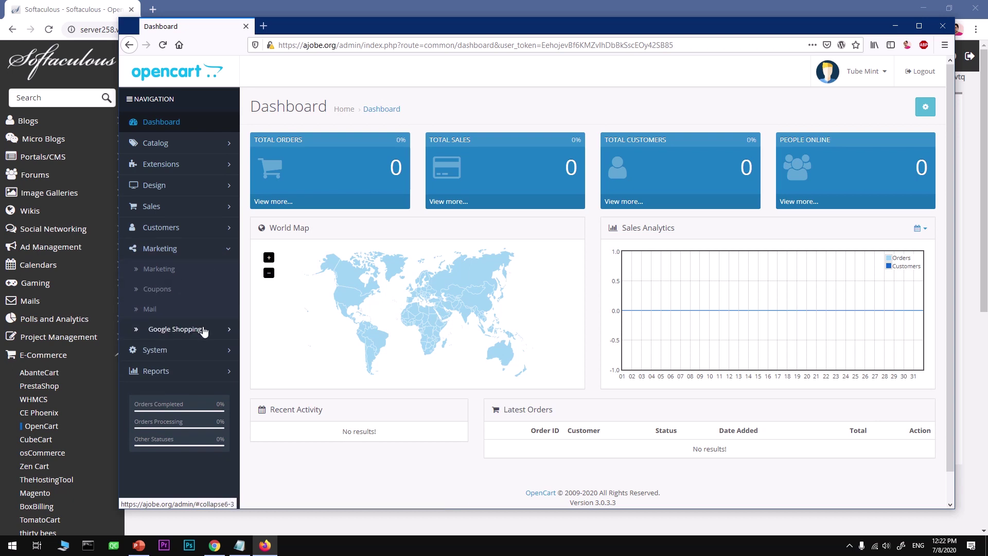
click(219, 255)
click(207, 271)
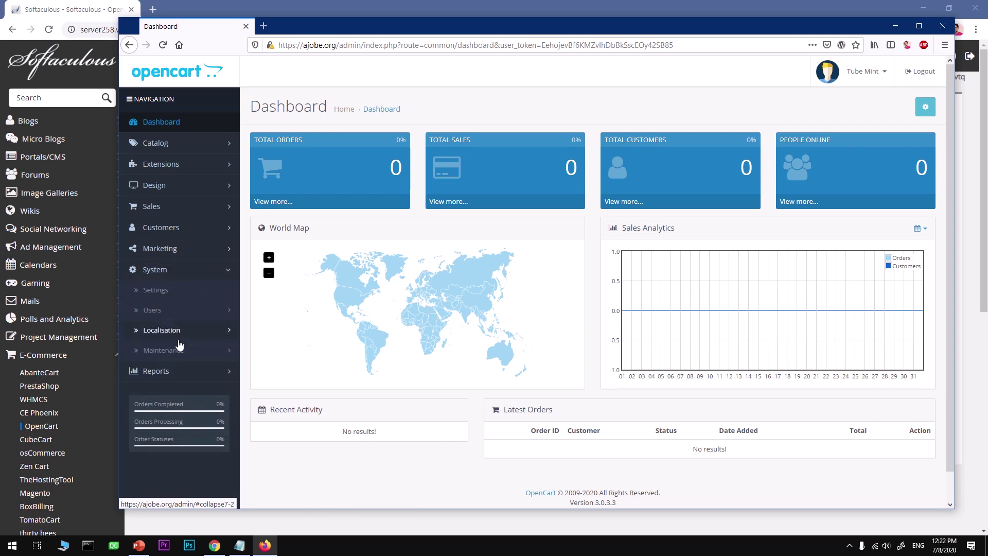
click(200, 270)
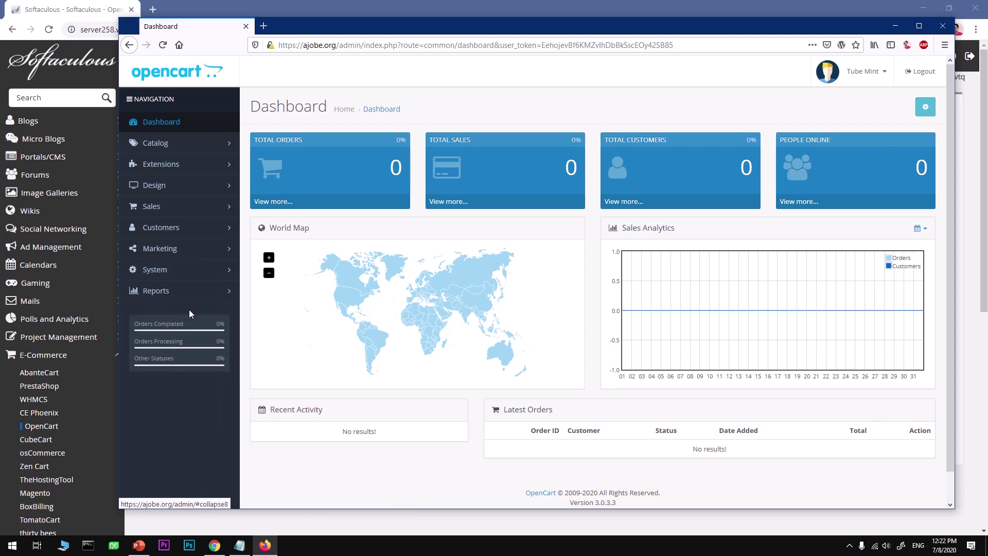
click(206, 297)
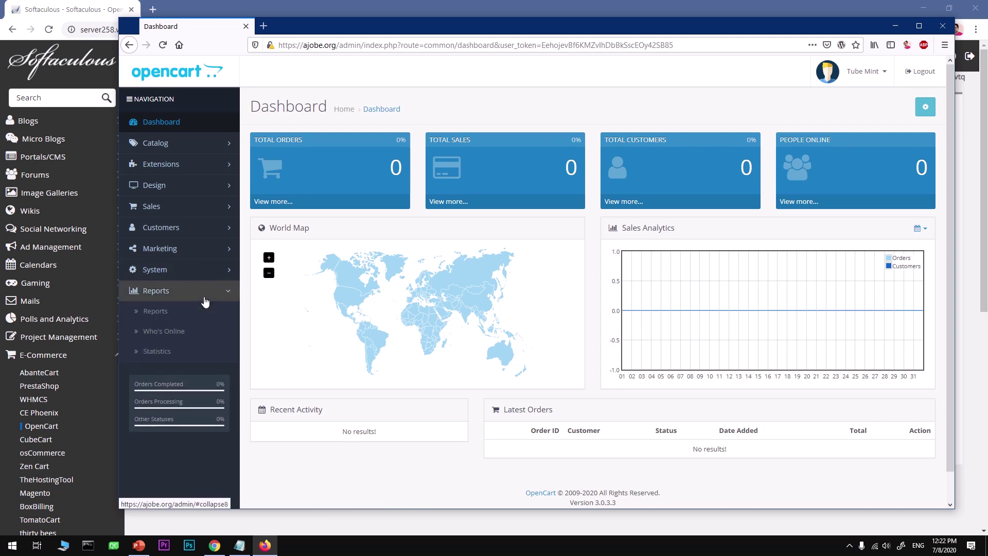
click(206, 302)
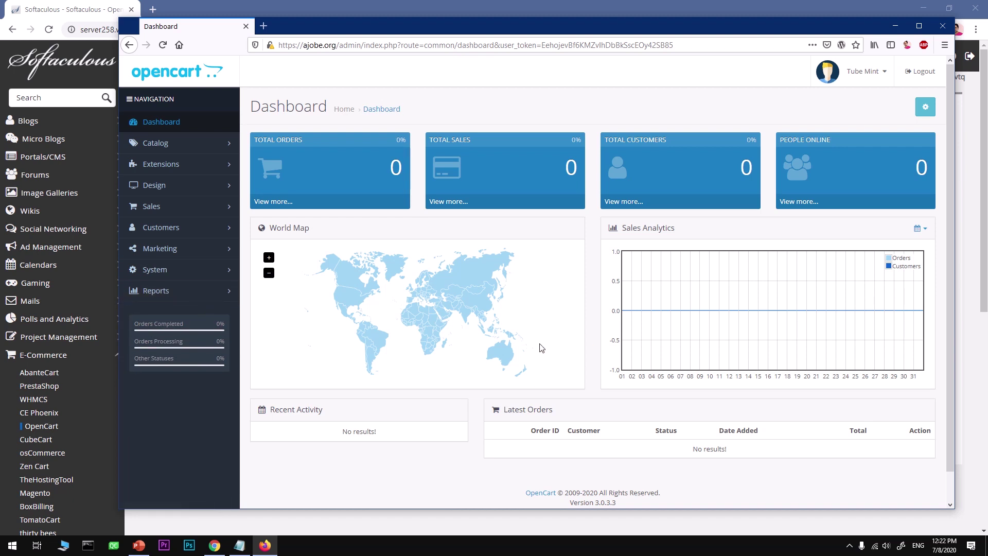
Log out, remove the admin path from the address to load ajobe.org, and scroll the homepage
click(916, 74)
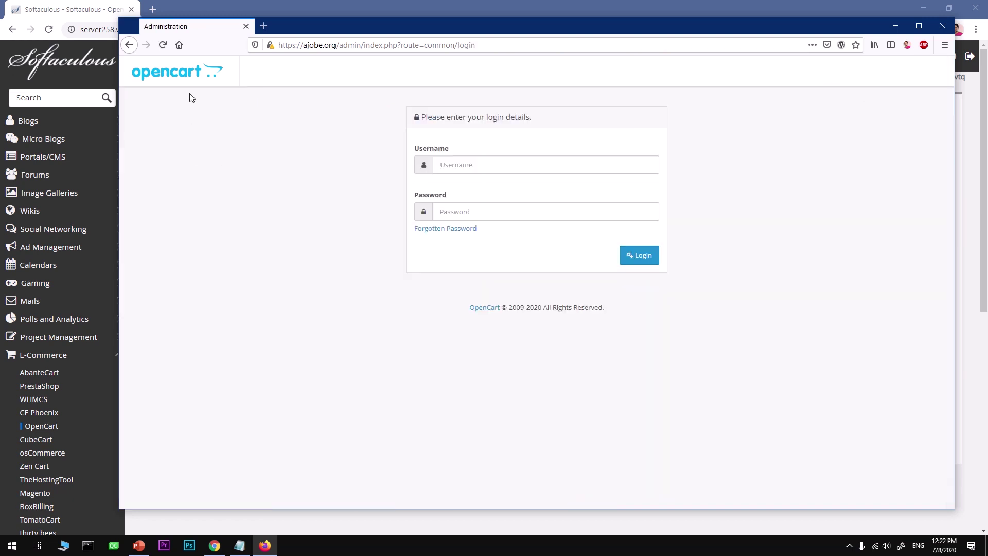
click(181, 78)
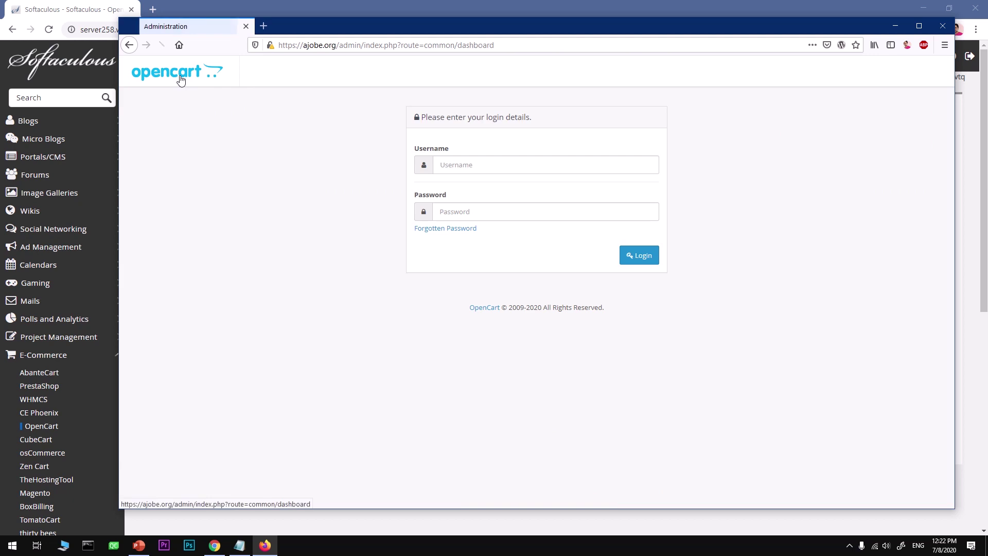
drag(336, 45, 655, 65)
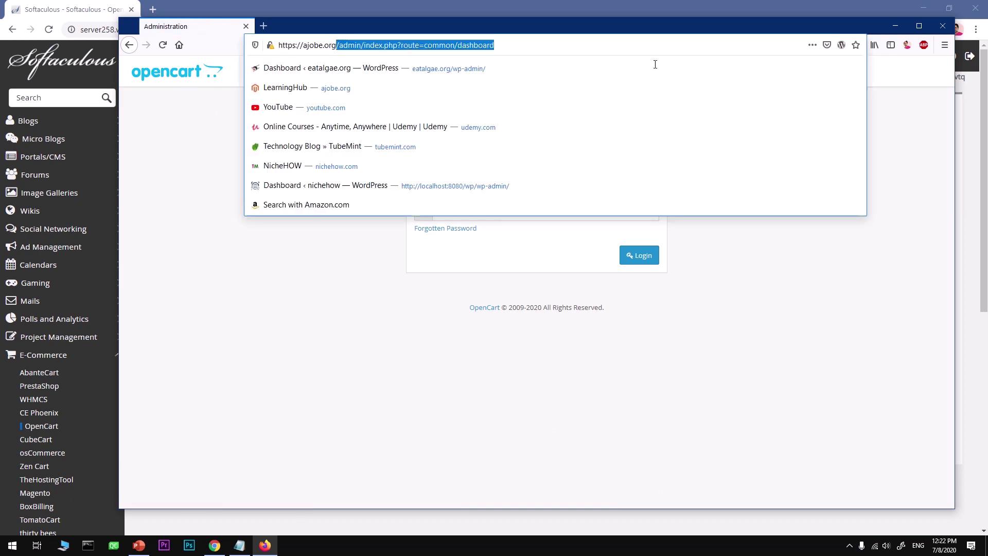
key(BackSpace)
key(Return)
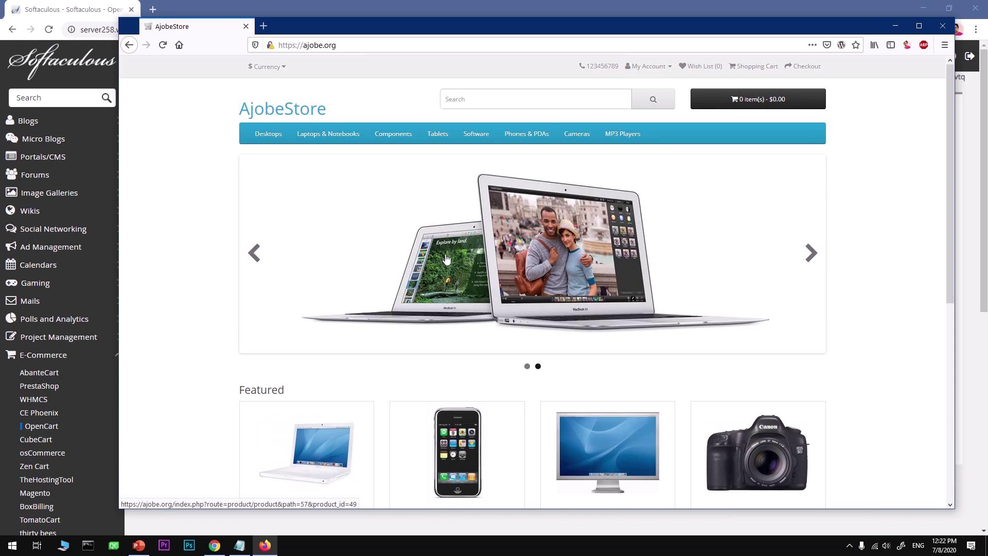
scroll(447, 258, down, 5)
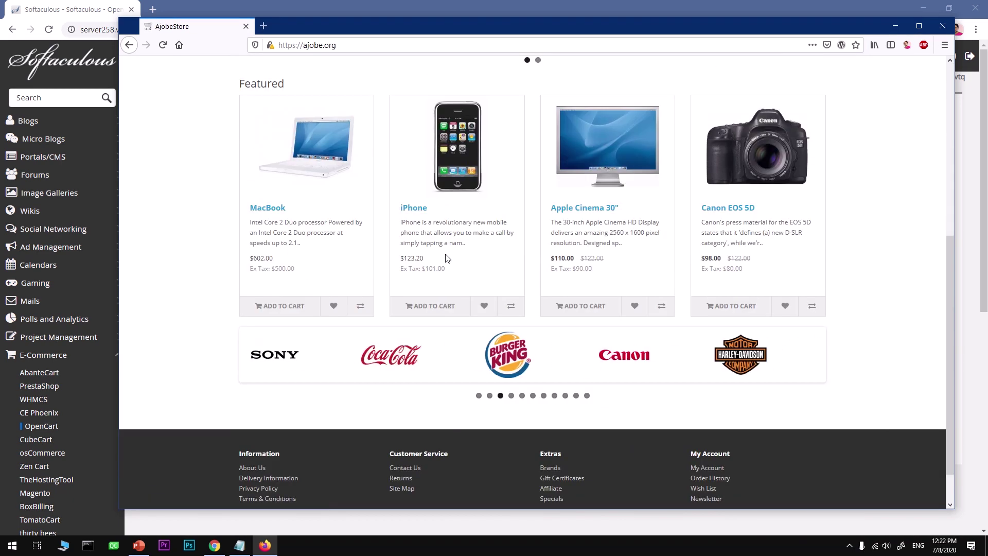
scroll(447, 258, up, 5)
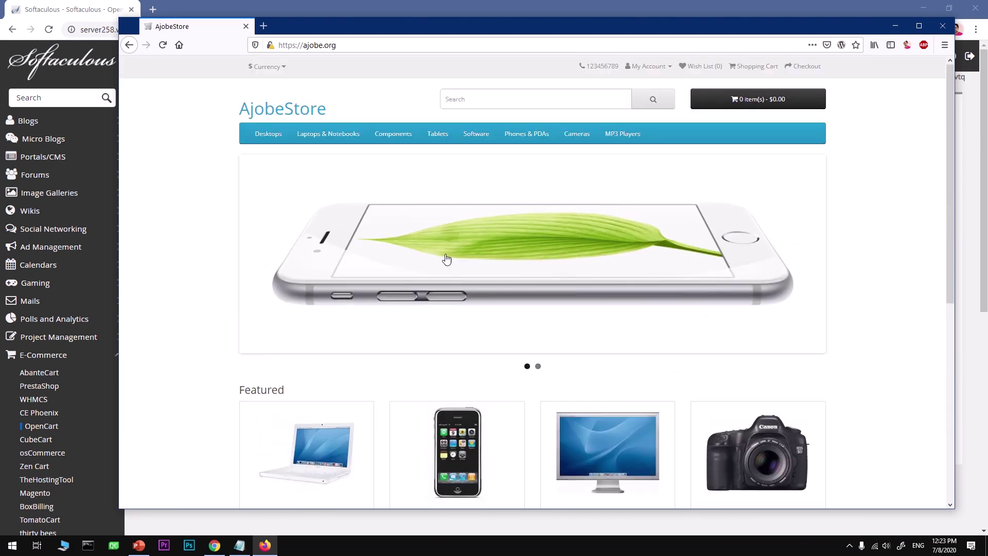